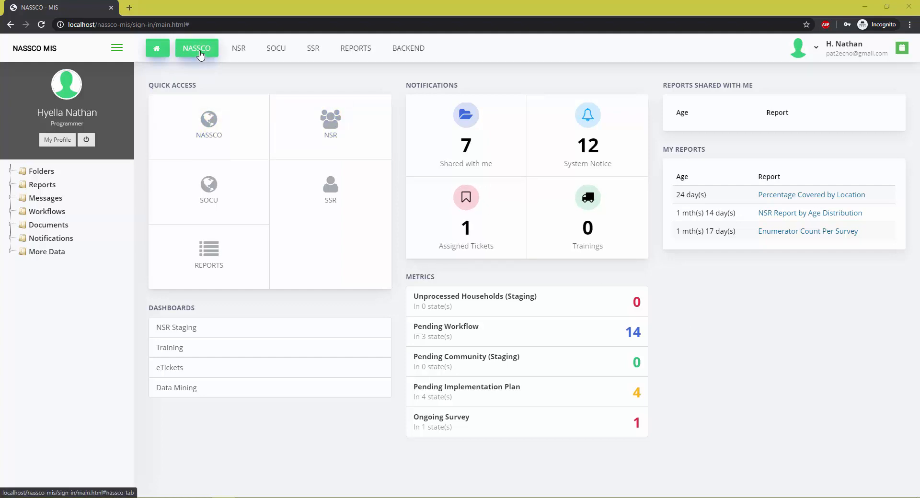
- Open the register of existing SSN programs in NASSCO's Data Mining section
left_click(200, 53)
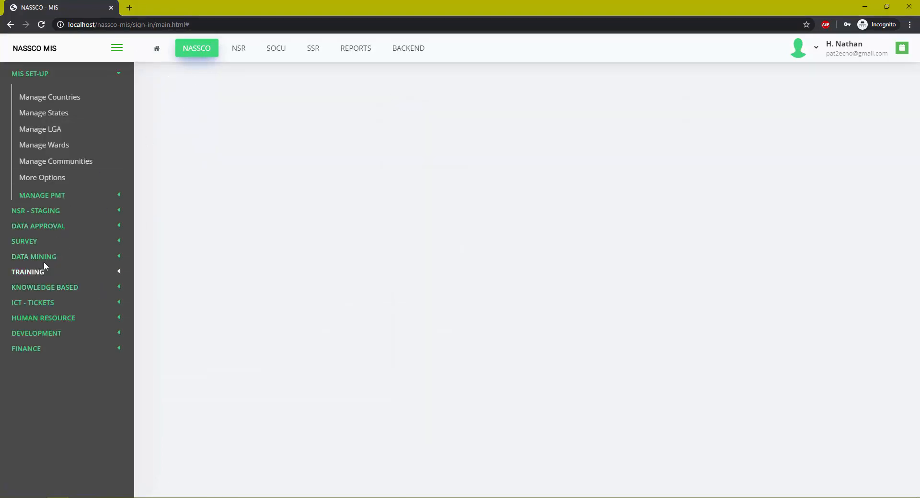
left_click(45, 261)
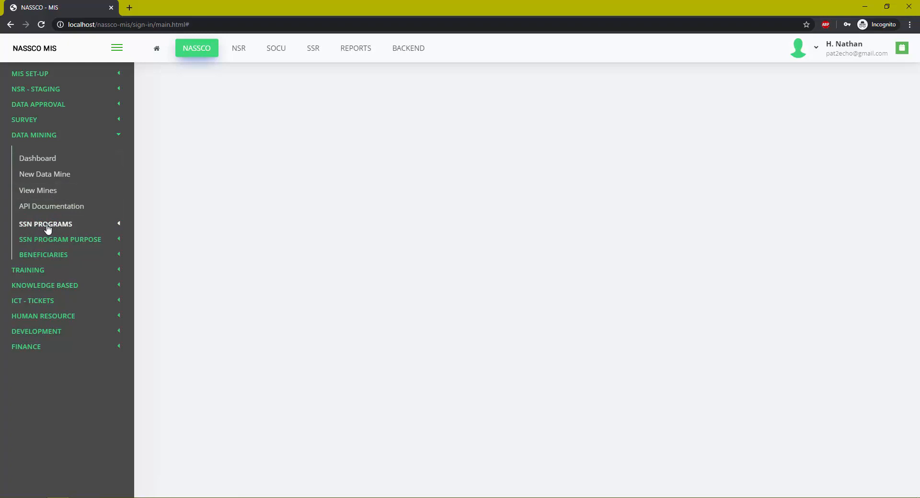
left_click(60, 230)
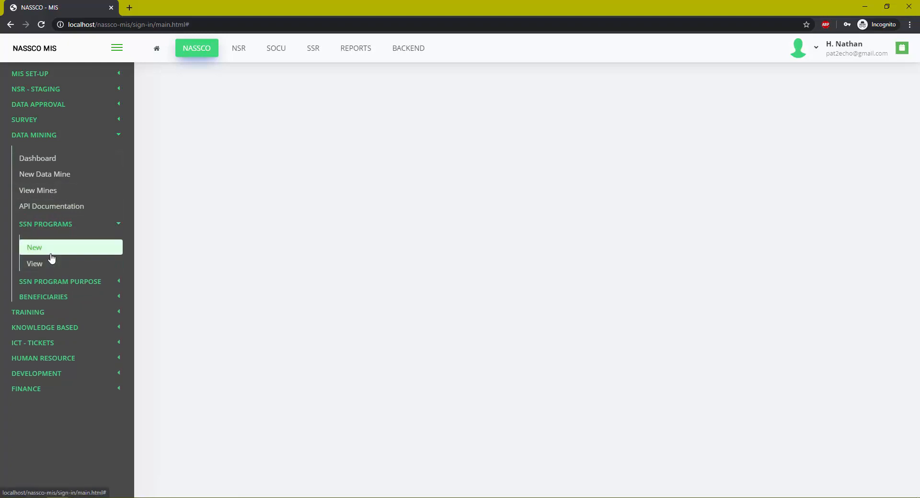
left_click(59, 263)
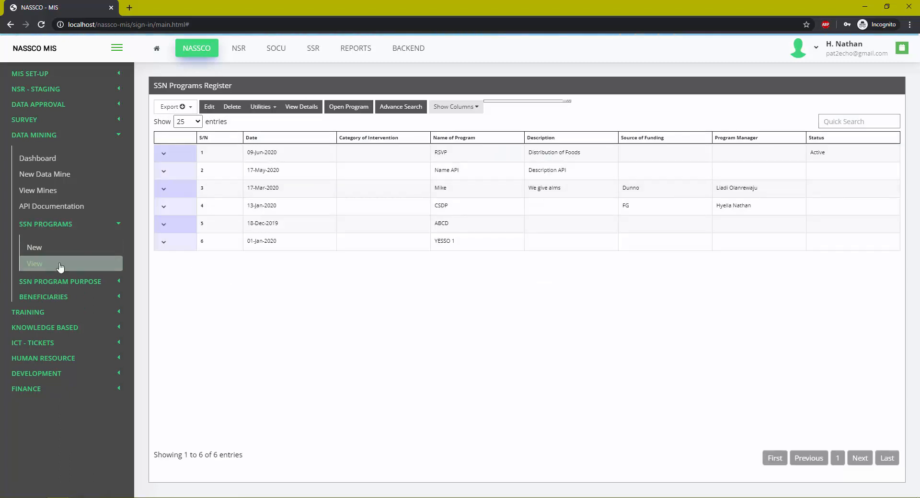
- Start a new SSN program and name it "Care Package for Females"
left_click(34, 247)
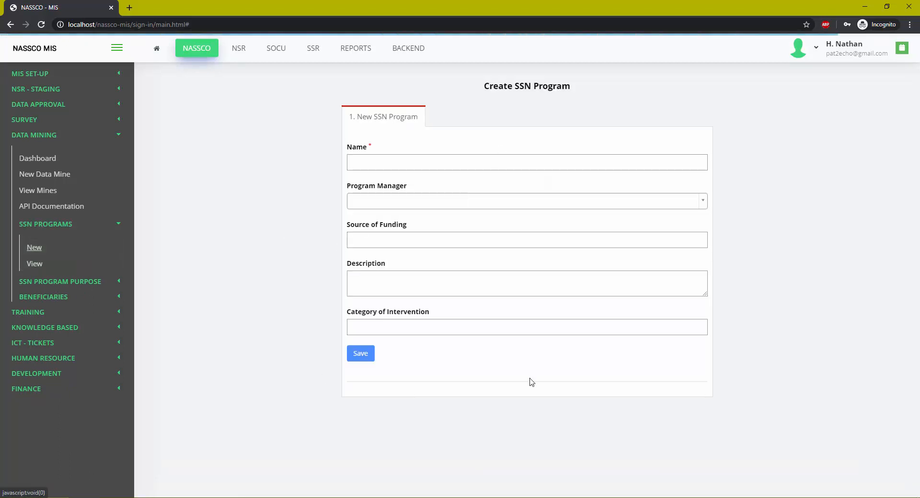
left_click(382, 161)
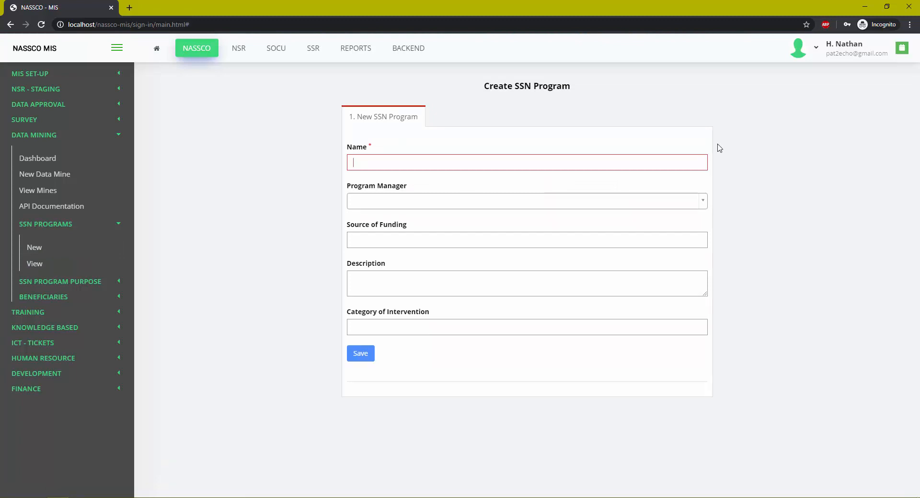
type("Car")
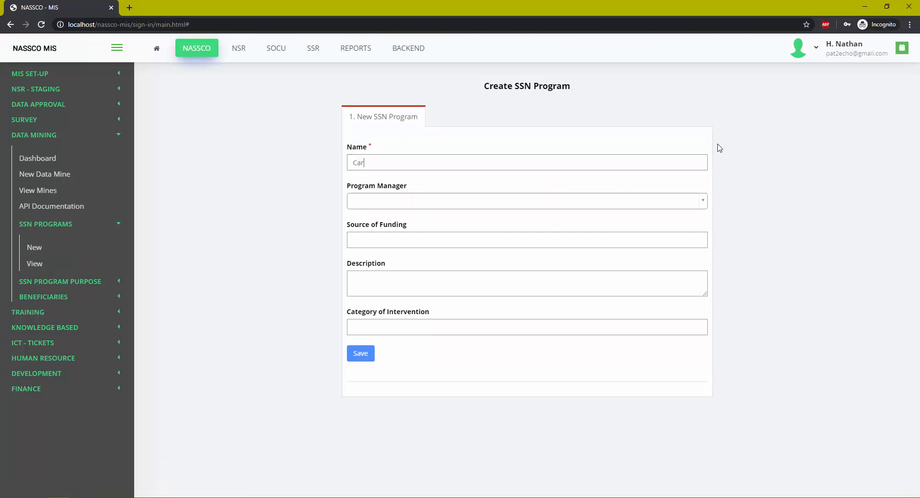
type("e Package")
type(" for")
type(" for ")
type("Fea")
key("BackSpace")
type("males")
- Assign the program manager by searching for "hy" and enter World Bank as the source of funding
left_click(684, 201)
type("hy")
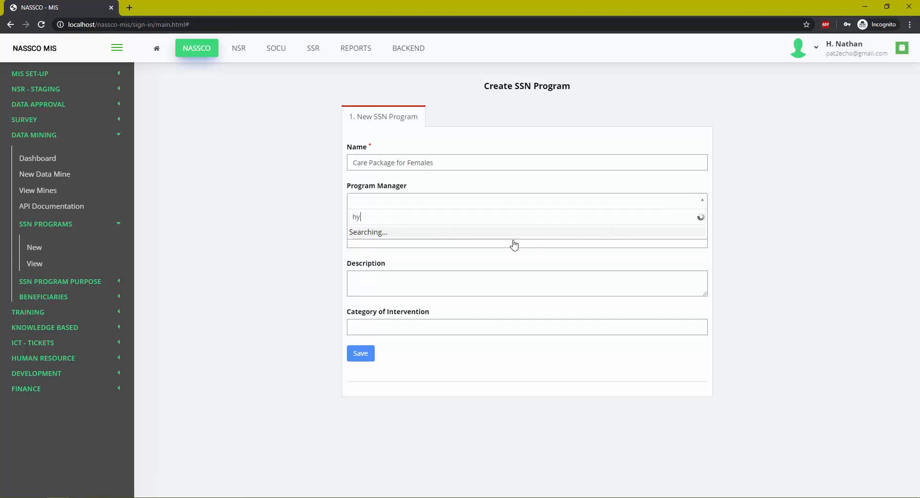
left_click(433, 235)
left_click(408, 242)
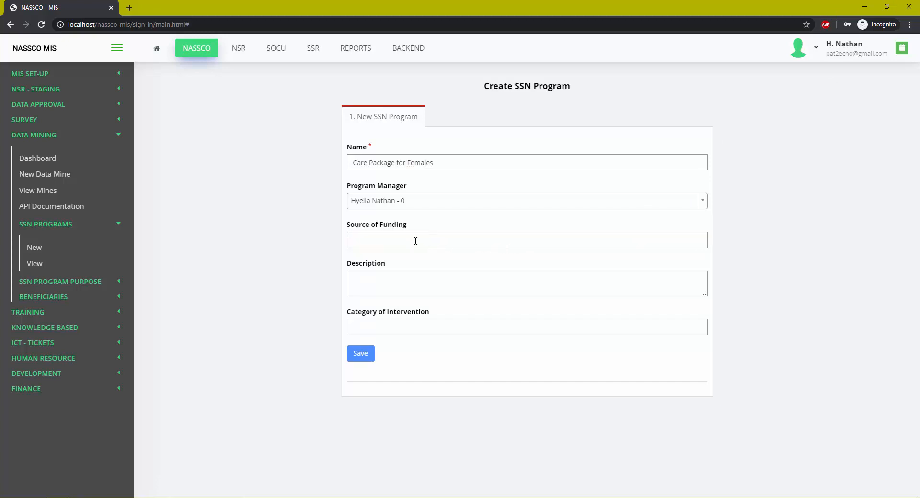
type("World ")
type("Bank")
- Save the program with the description "N10,000 for females" and check it in the SSN Programs register
type("N10,00")
type("0 for")
type(" fema")
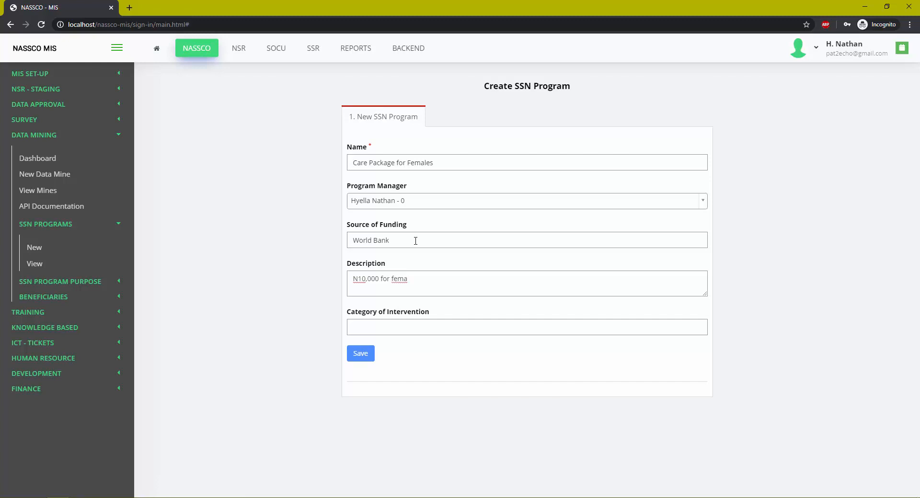
type("les")
left_click(363, 355)
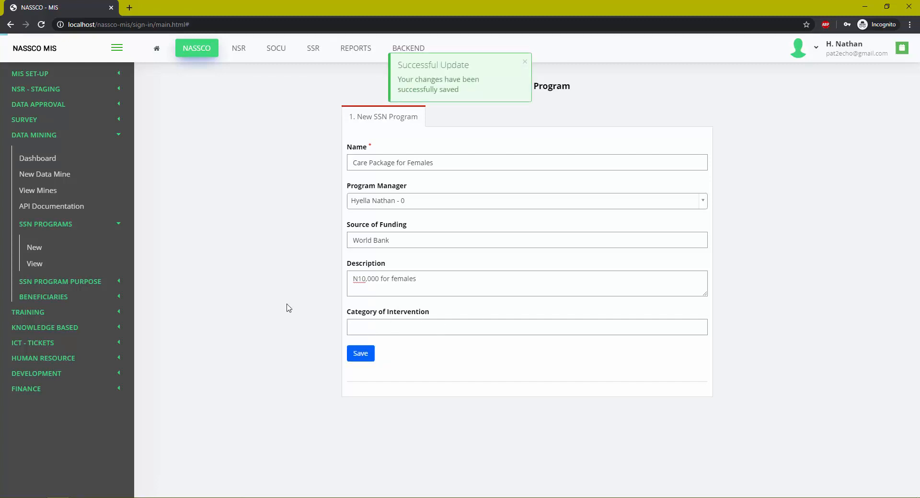
left_click(36, 264)
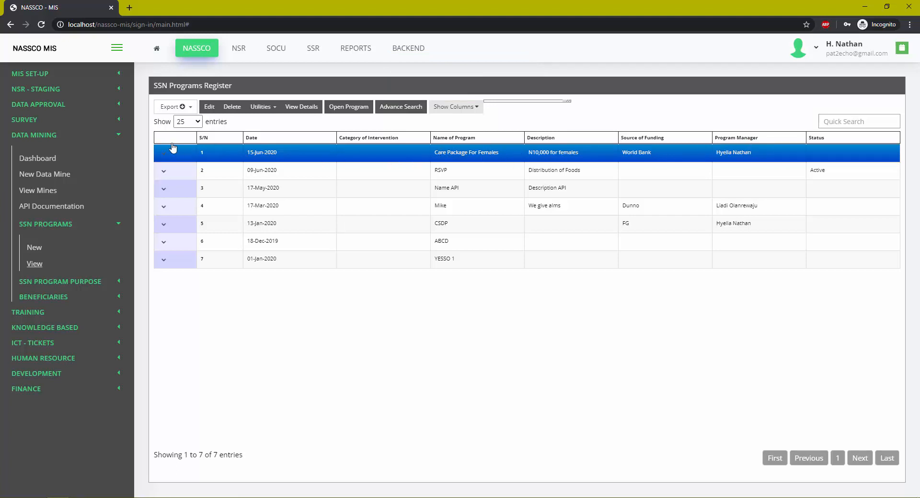
- Start a new data mine using Households [households] as its data source
left_click(54, 175)
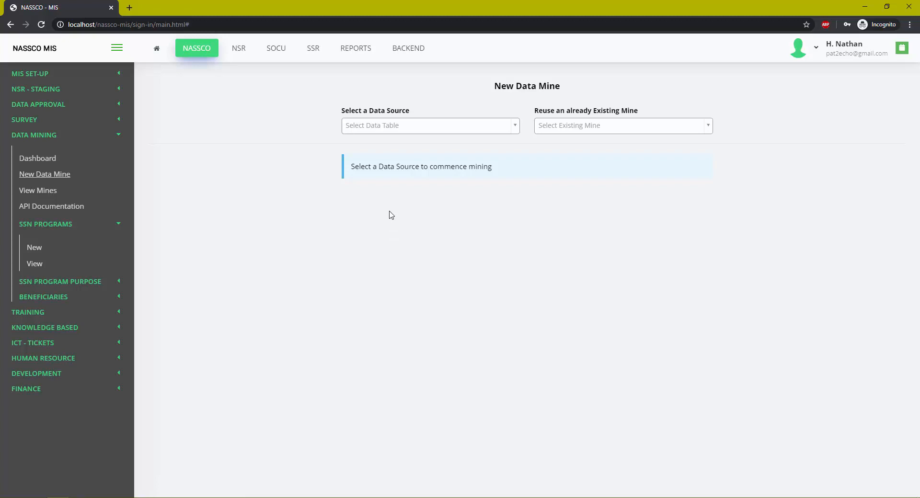
left_click(415, 126)
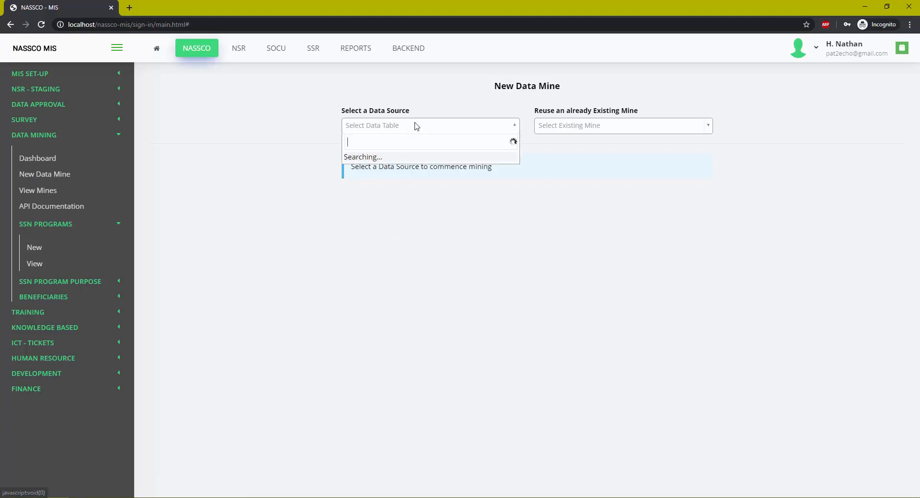
type("house")
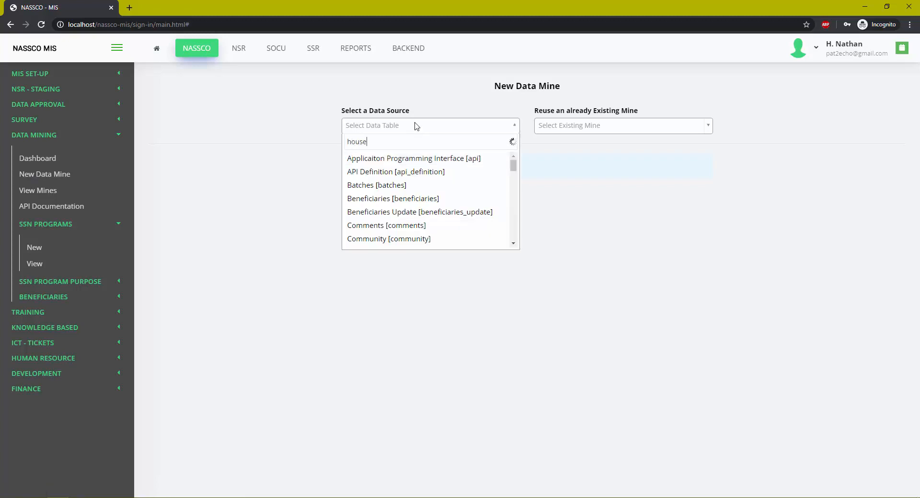
left_click(424, 160)
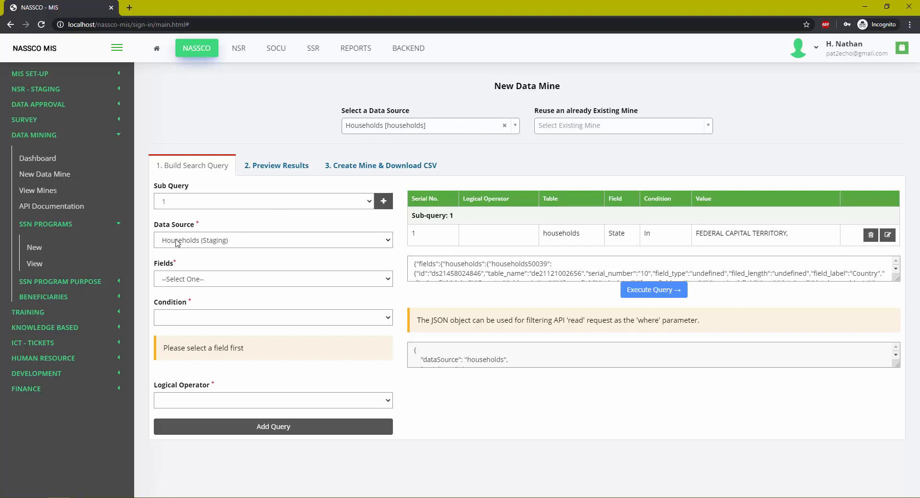
- Keep Households (Staging) as the query's data source and choose State as the field to filter
left_click(226, 240)
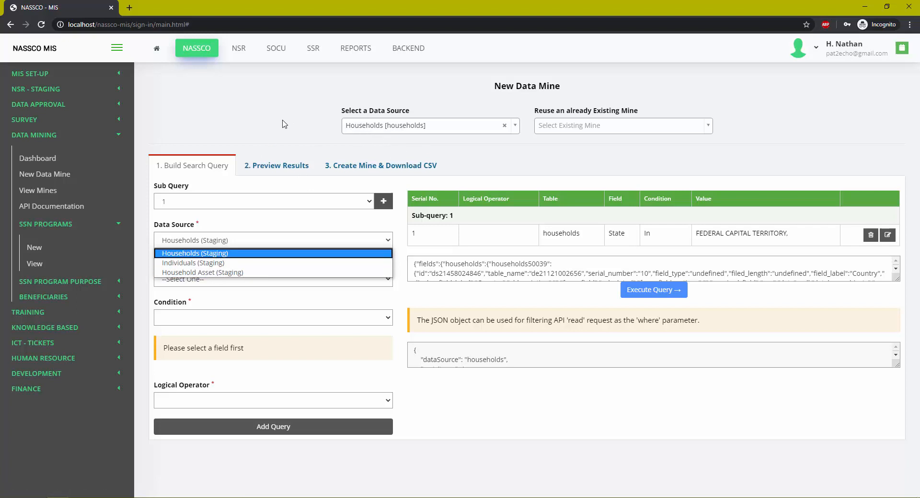
left_click(257, 152)
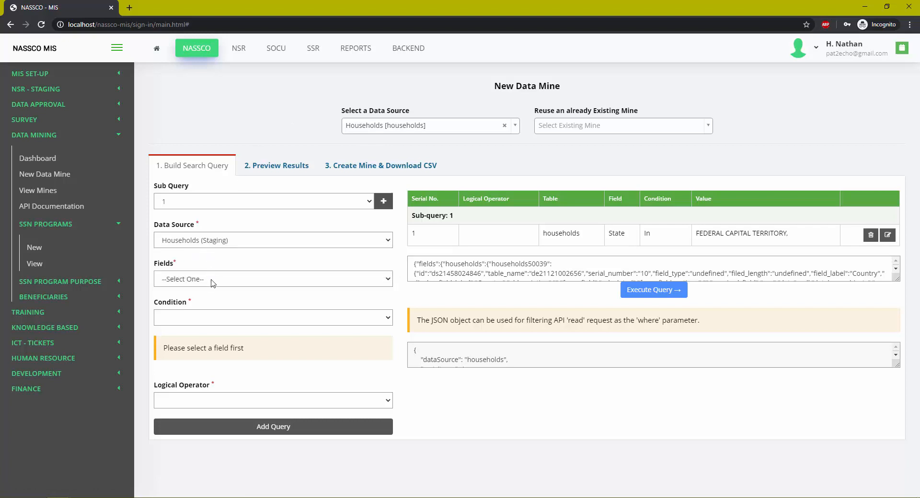
left_click(213, 283)
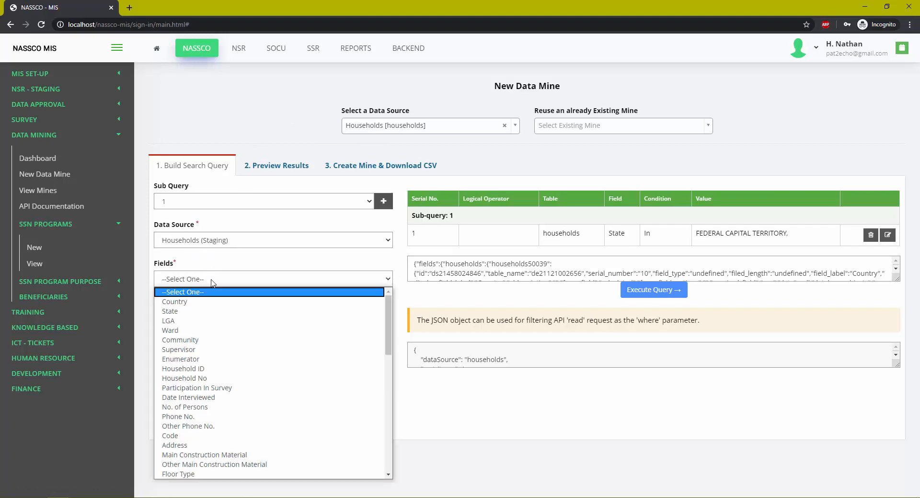
left_click(229, 317)
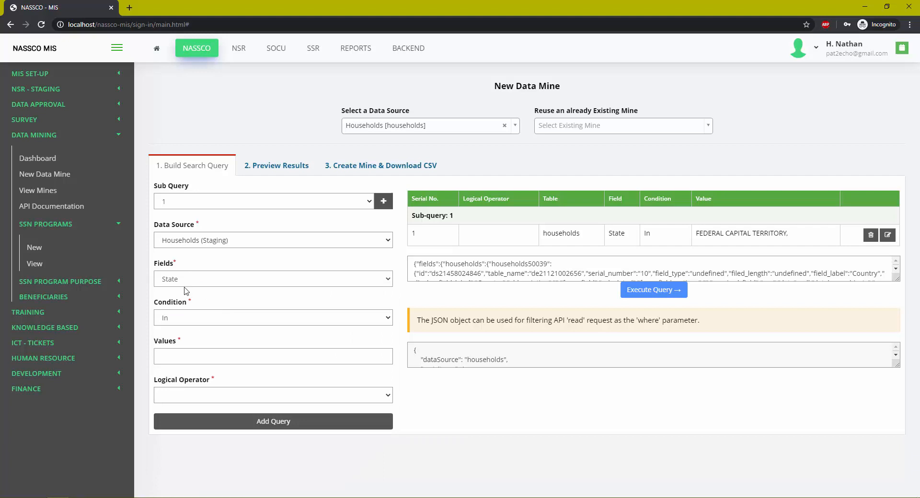
- Set the State values to FEDERAL CAPITAL TERRITORY, KWARA and LAGOS and add this query in place of the existing one
left_click(224, 360)
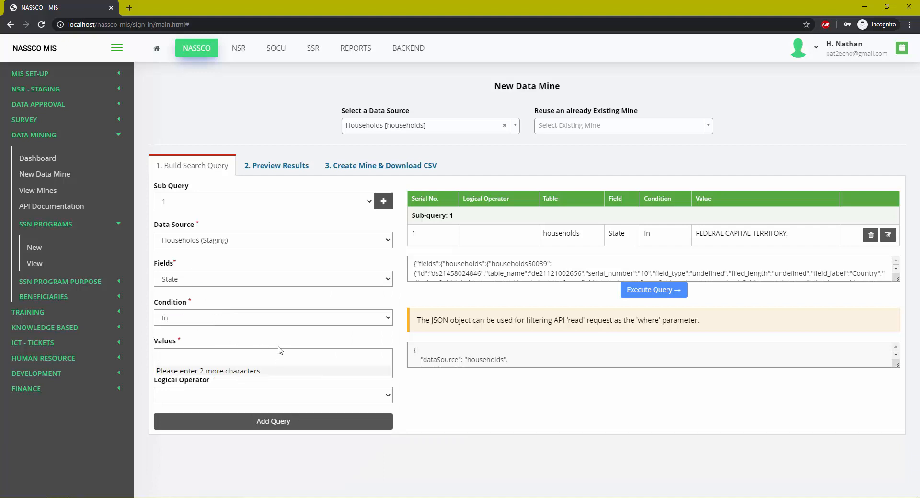
type("f.")
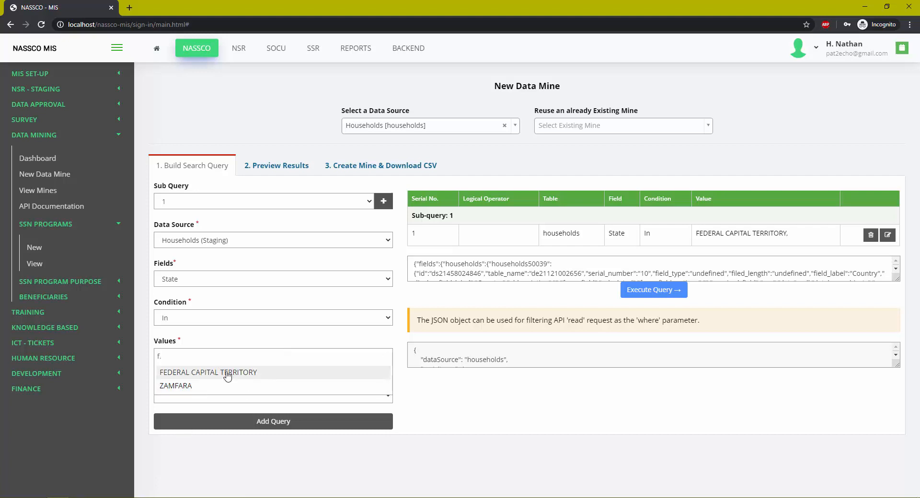
left_click(225, 372)
type("kwa")
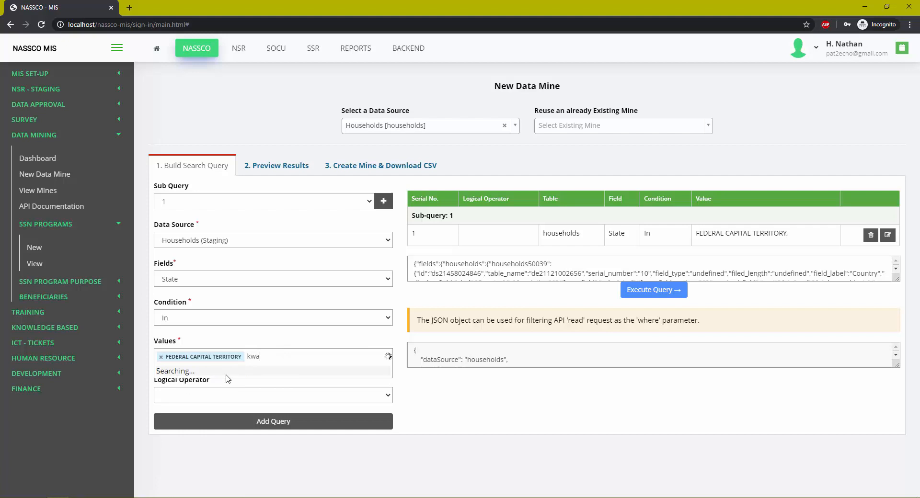
left_click(226, 386)
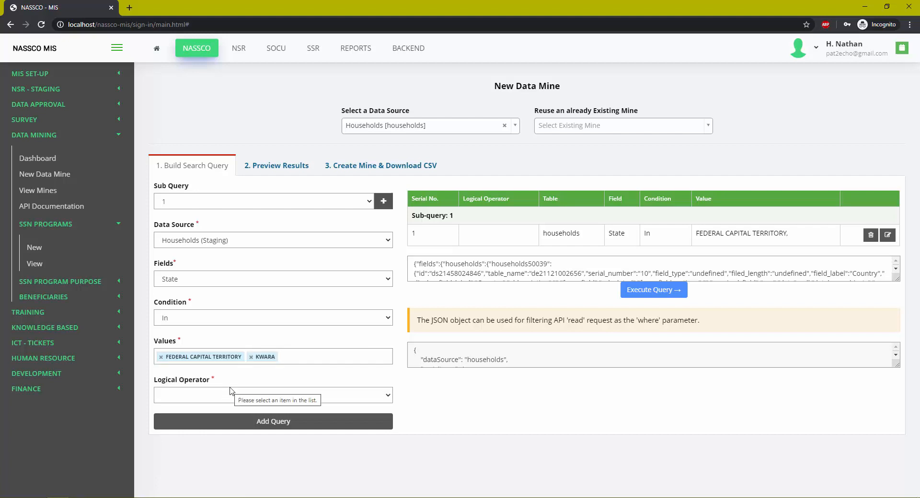
type("lago")
left_click(234, 374)
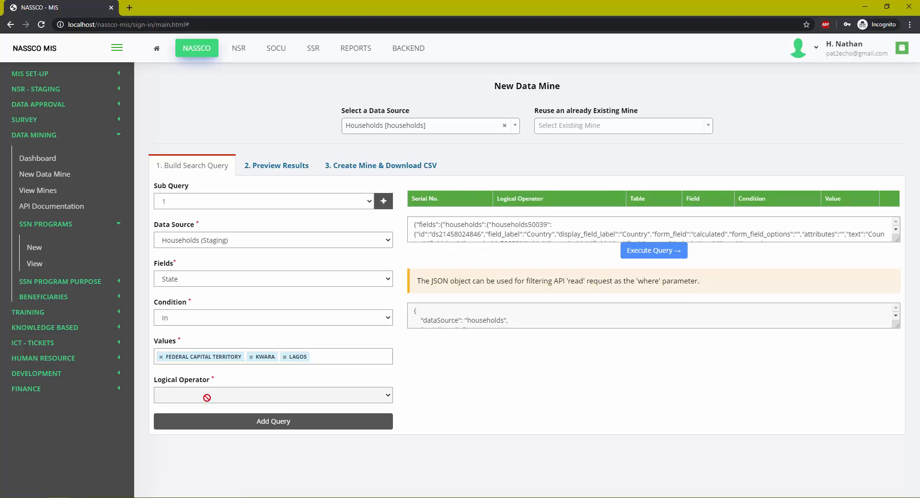
left_click(236, 424)
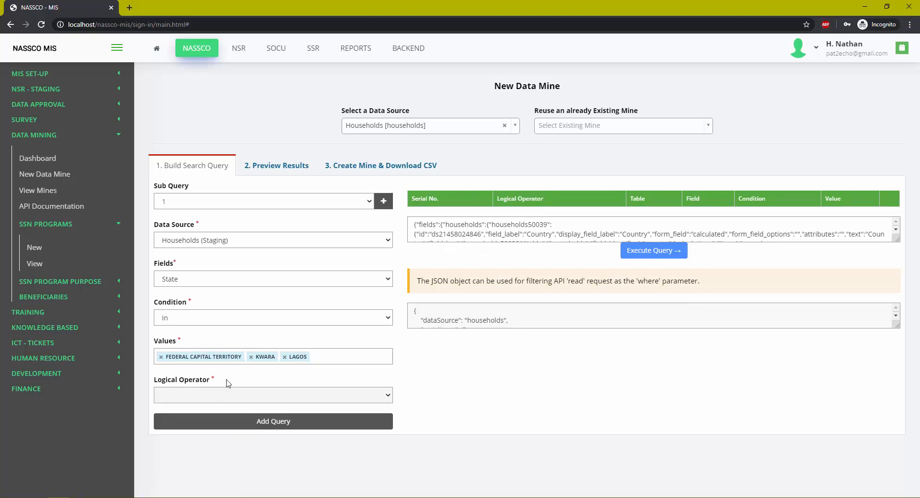
left_click(260, 425)
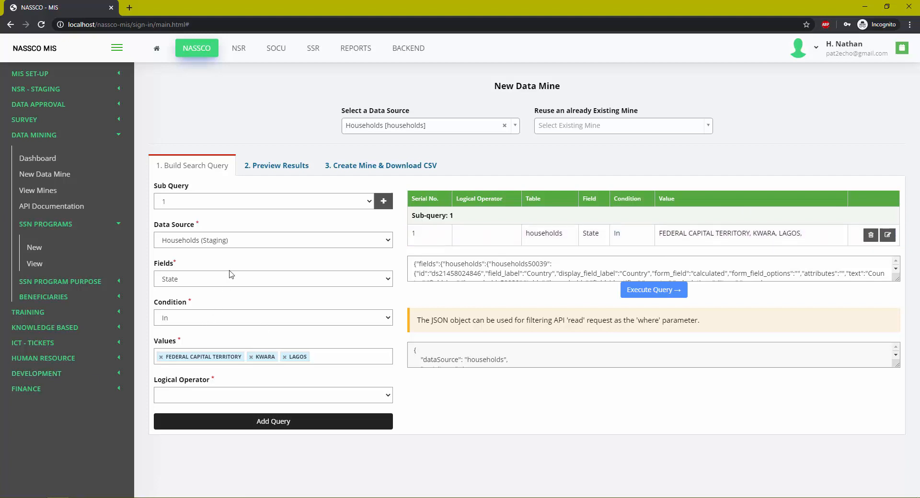
- Switch the query's data source to Individuals (Staging) and choose Gender as the field
left_click(221, 241)
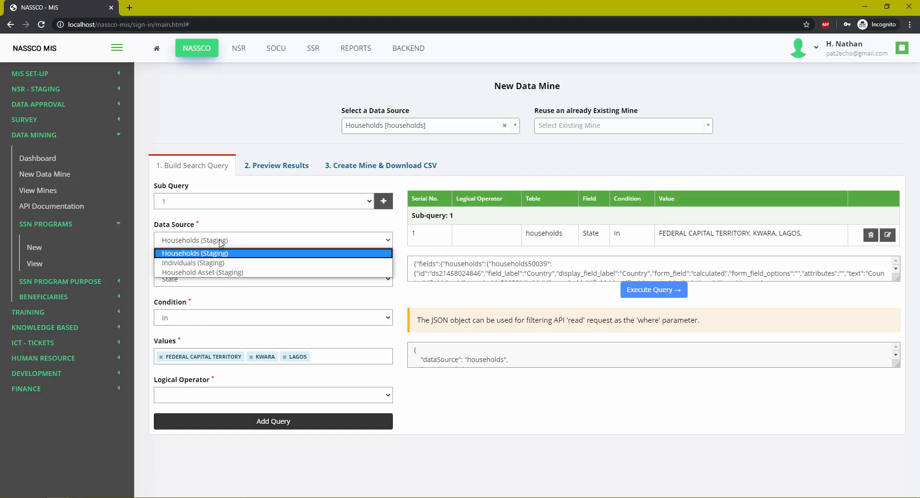
left_click(200, 264)
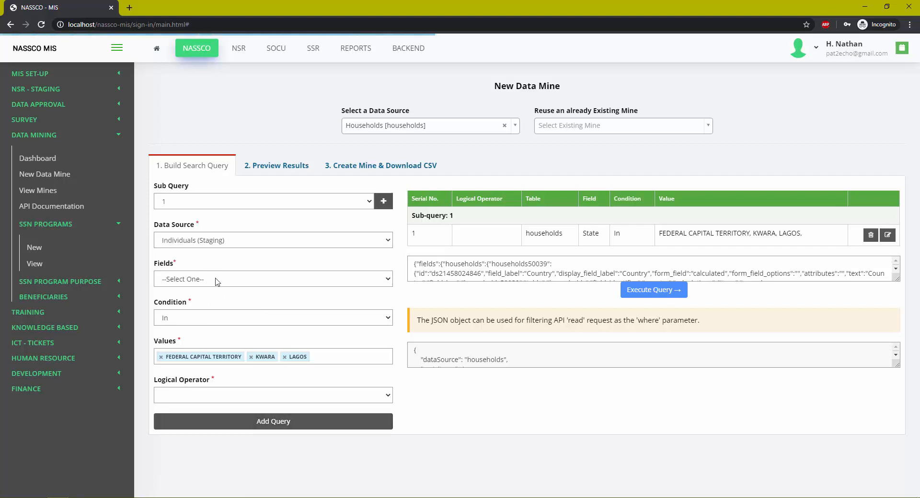
left_click(198, 282)
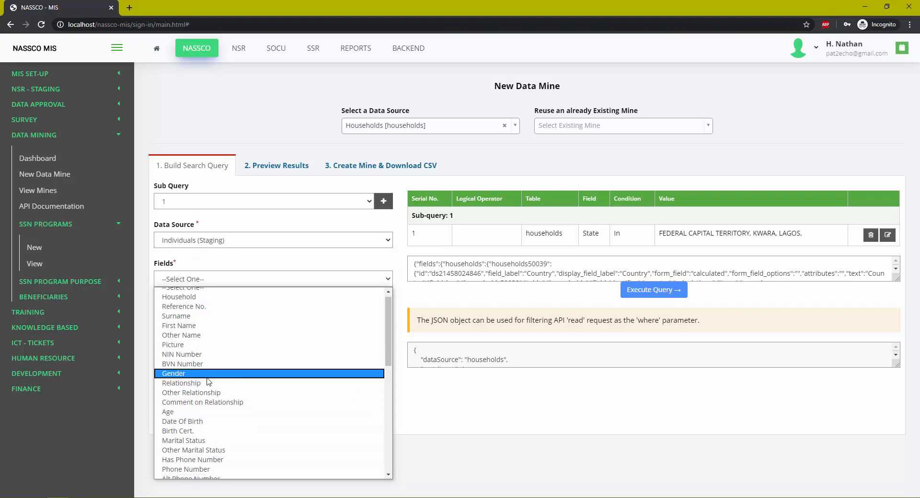
scroll(207, 382, "down", 3)
scroll(207, 382, "up", 3)
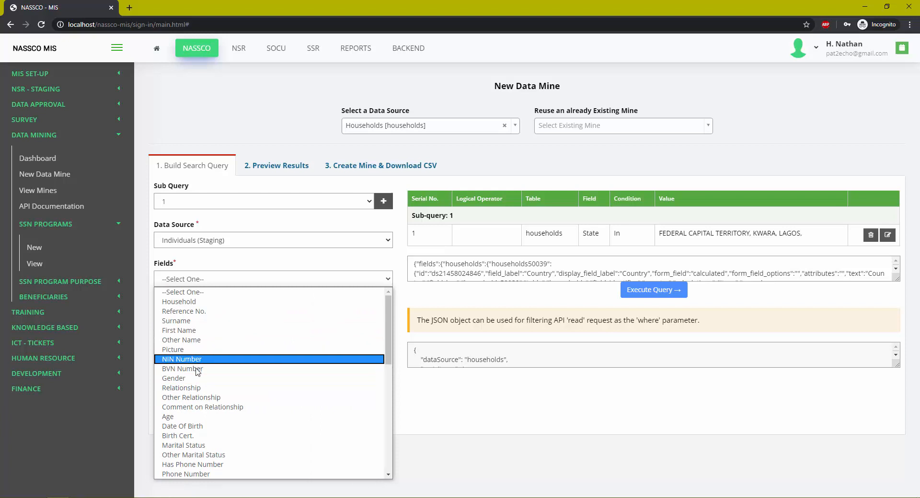
left_click(198, 379)
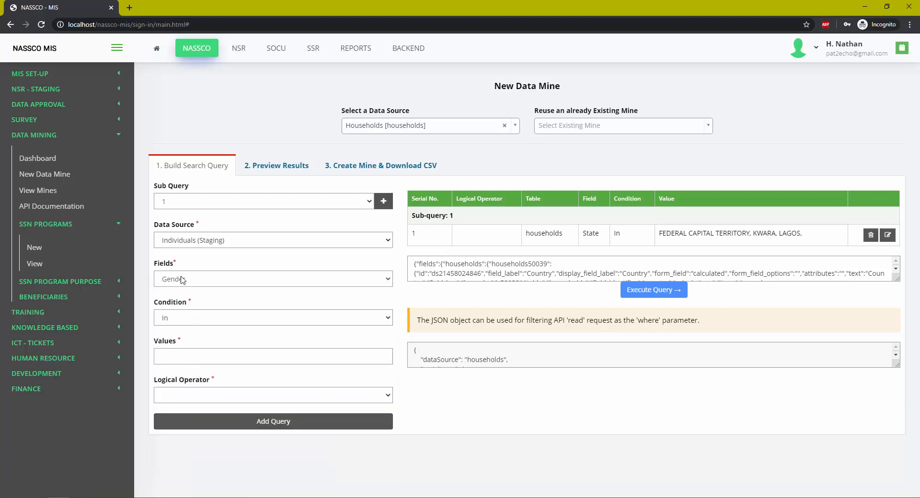
- Set the Gender value to Female with logical operator AND and add it as a second query
left_click(181, 363)
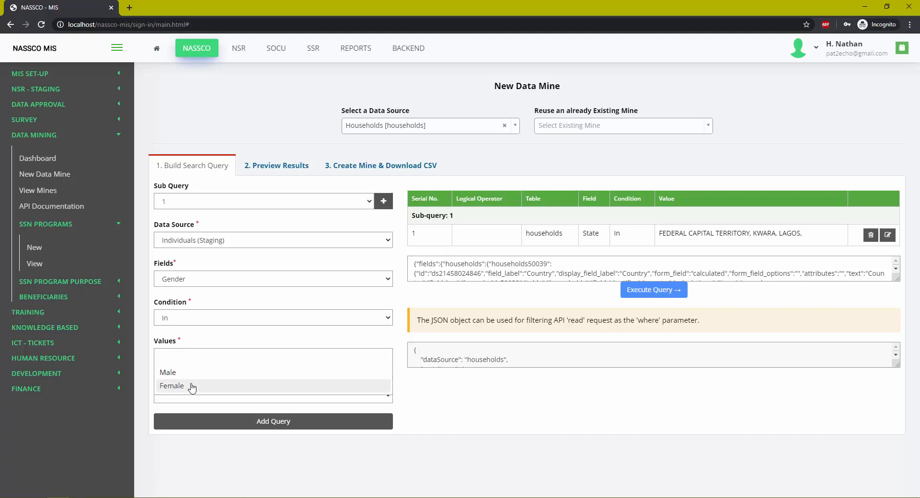
left_click(192, 388)
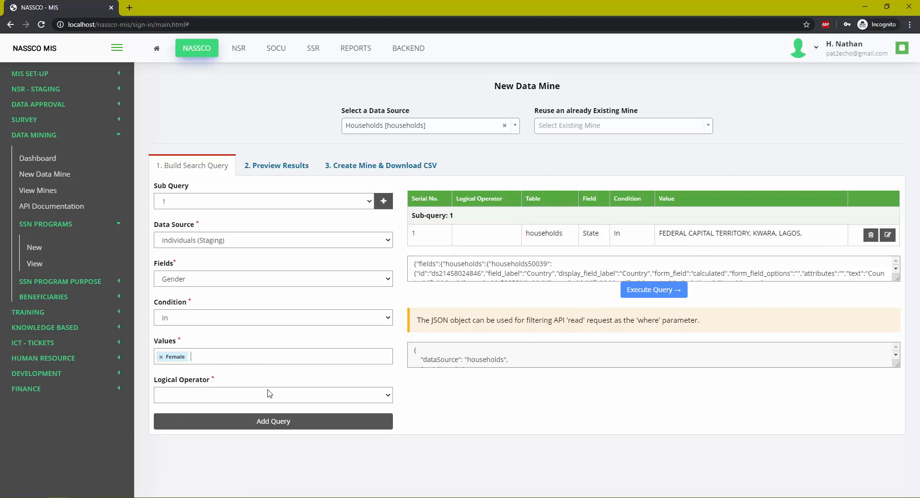
left_click(214, 400)
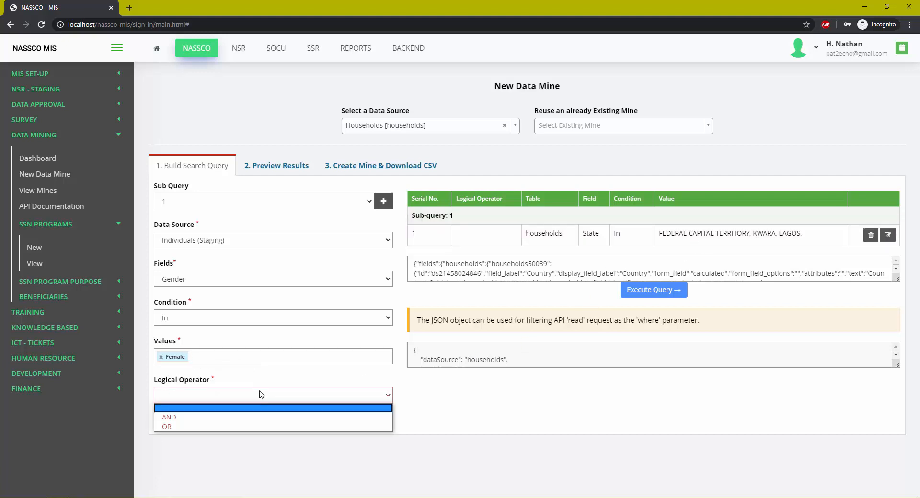
left_click(179, 419)
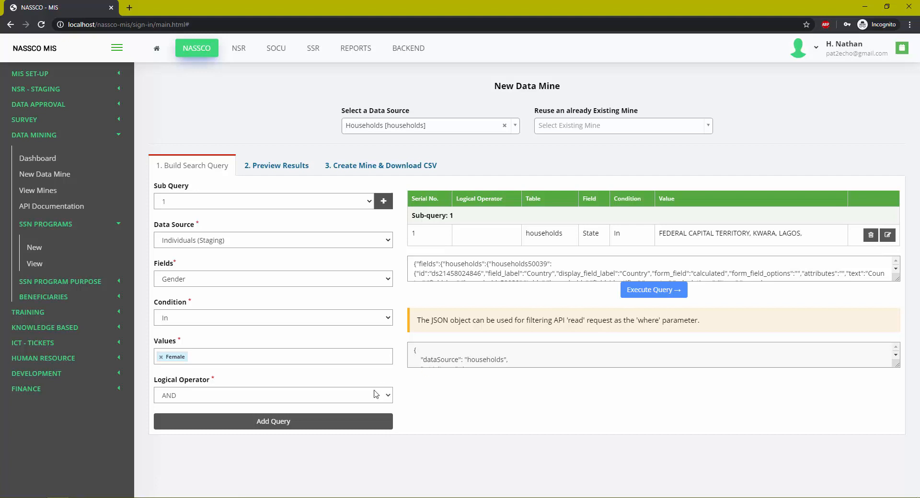
left_click(318, 420)
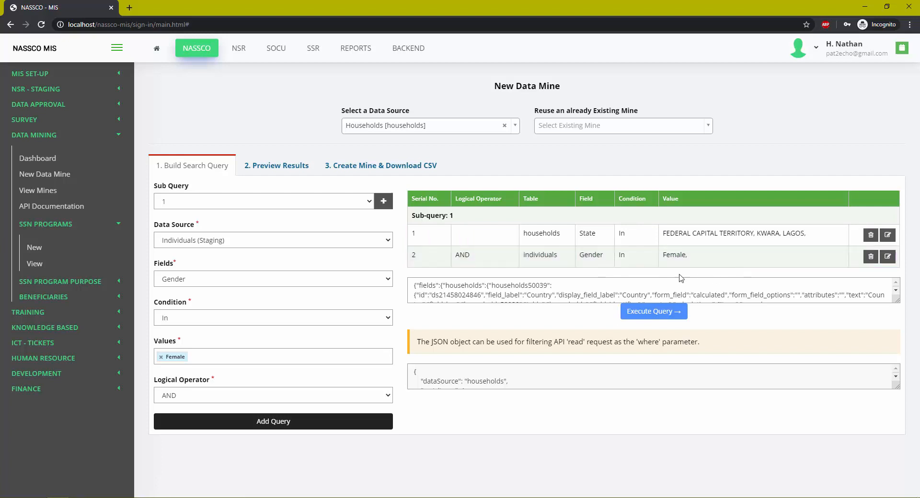
- Check the State and Gender values of both queries in sub-query 1 and execute the query
left_click_drag(663, 233, 843, 238)
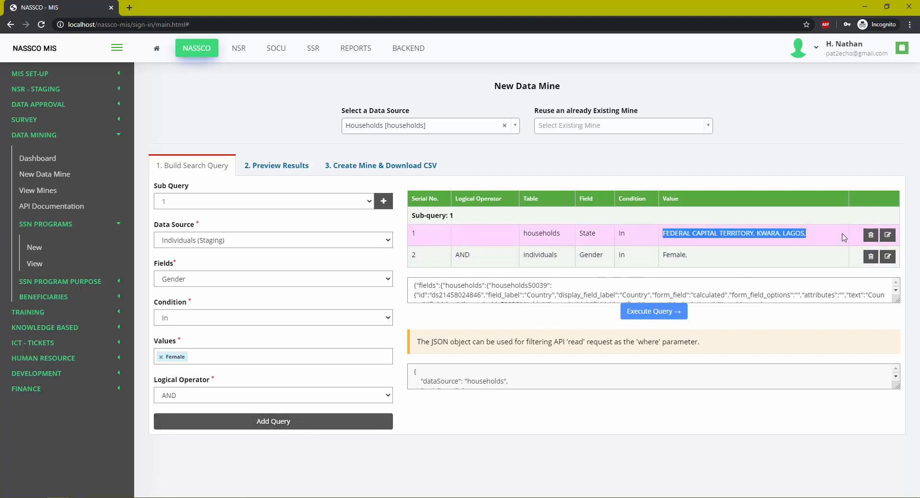
triple_click(653, 259)
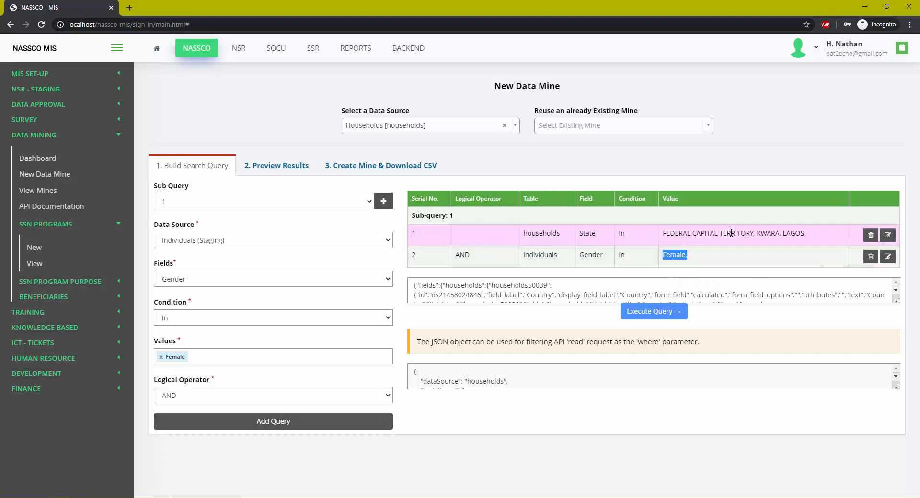
left_click_drag(822, 239, 664, 234)
left_click(810, 262)
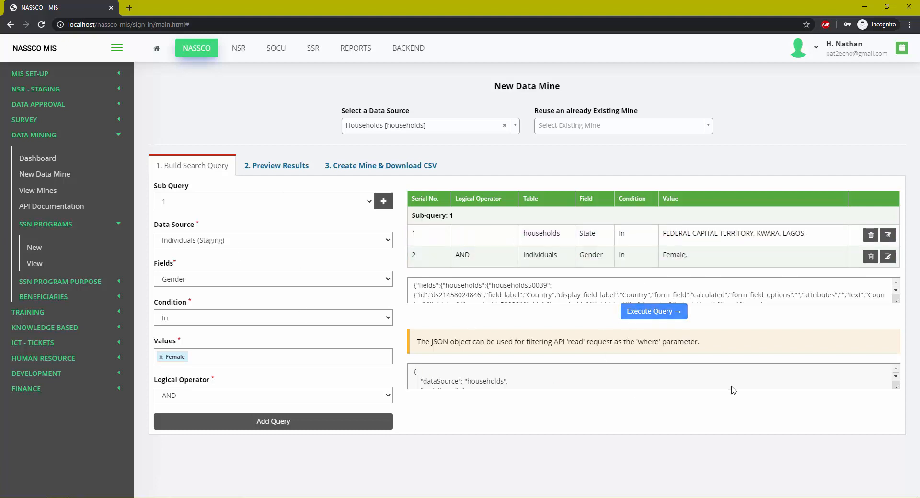
left_click(664, 318)
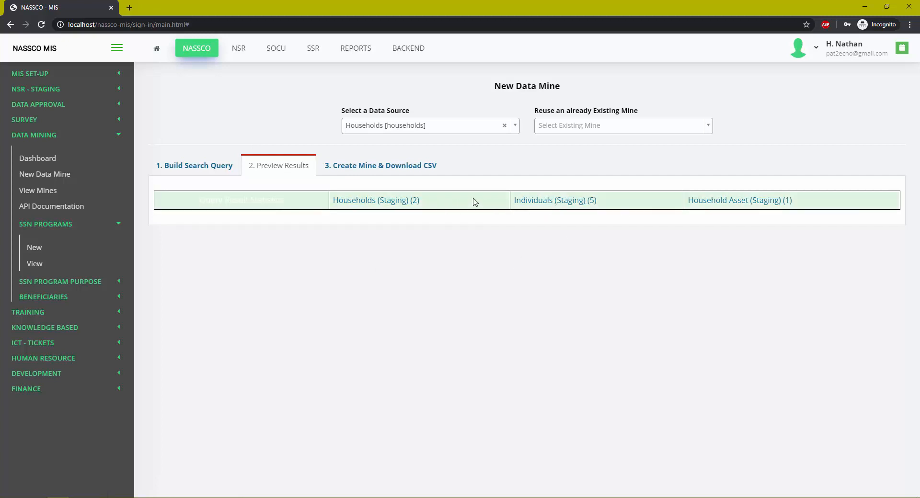
- Review the Individuals (Staging) results with two individuals' details, plus the Households (Staging) and Household Asset (Staging) results
left_click(548, 205)
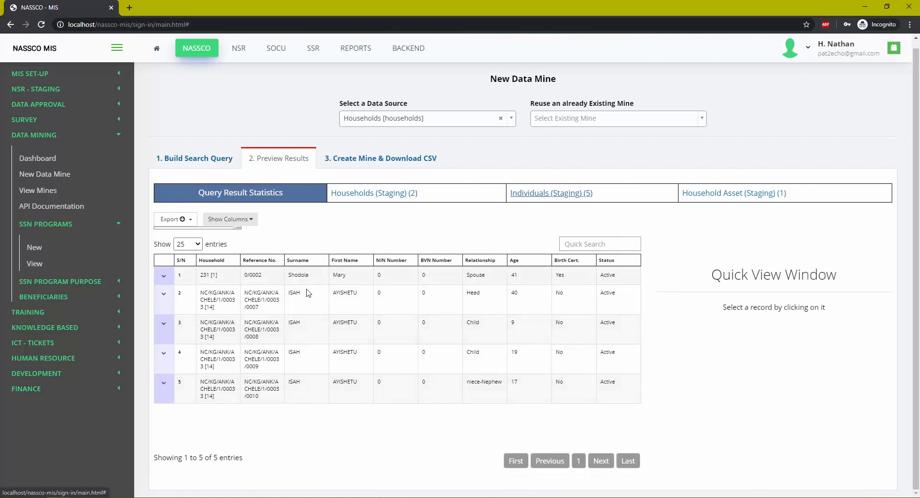
left_click(306, 276)
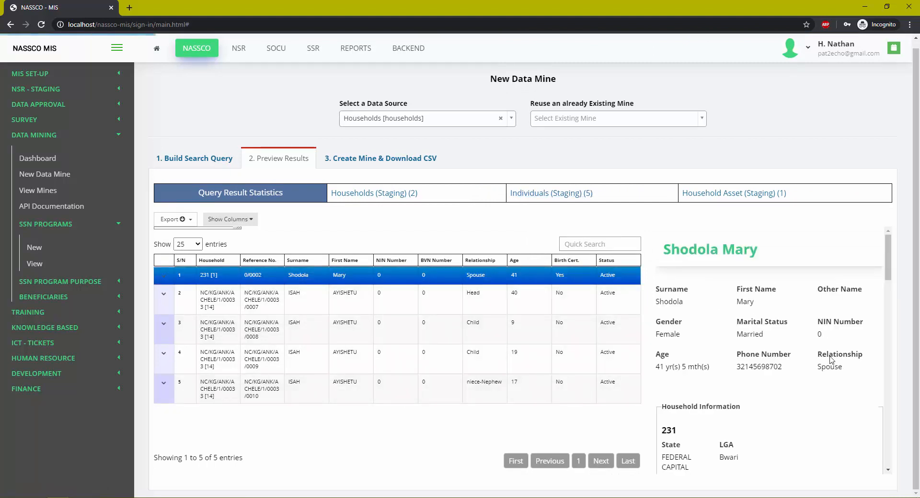
double_click(748, 303)
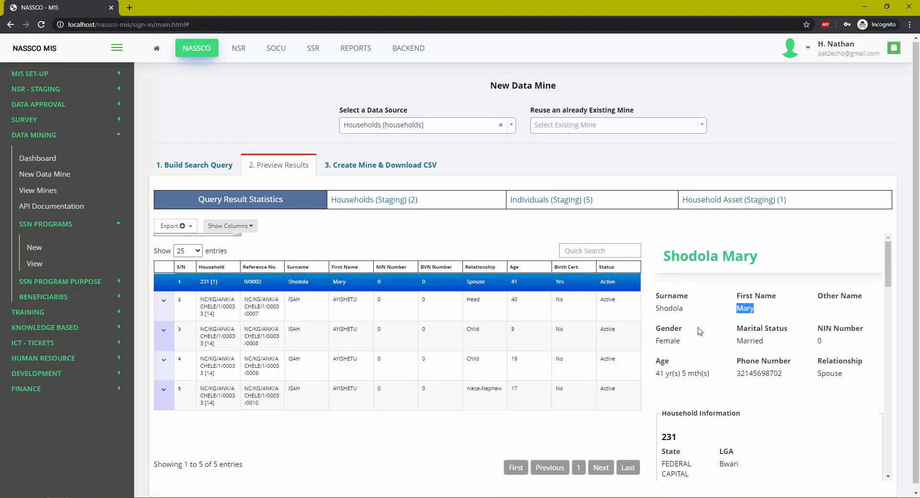
left_click(353, 323)
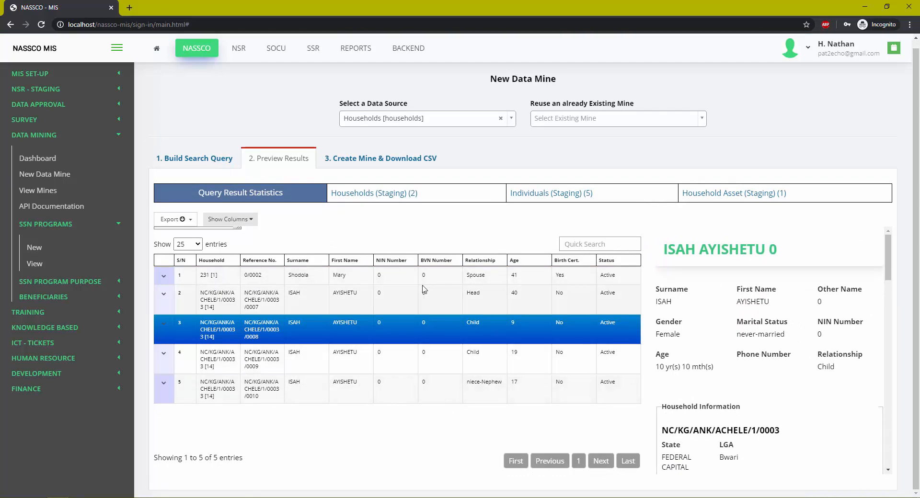
left_click(389, 196)
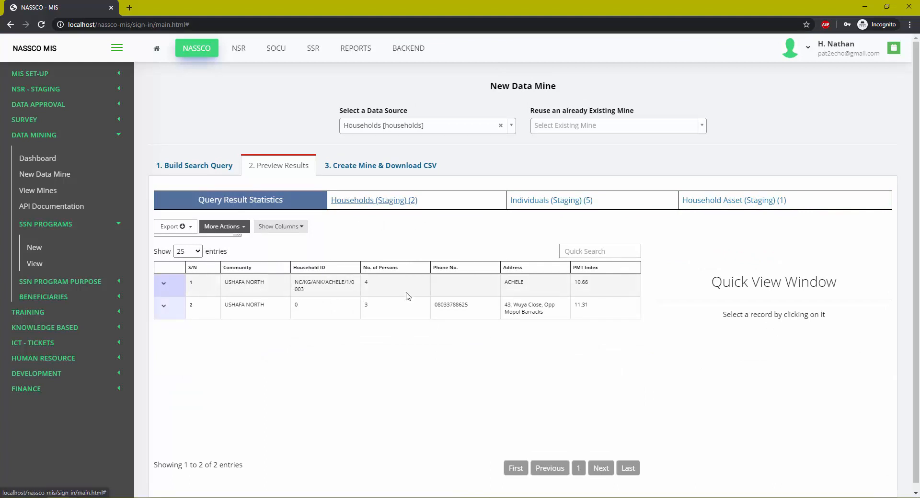
left_click(714, 204)
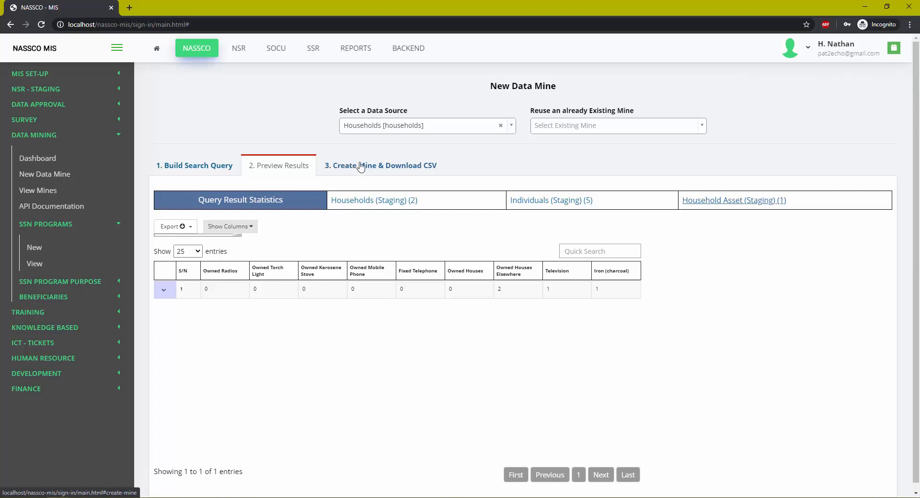
- Go on to creating the mine and choose Care Package for Females - 12 as its program
left_click(391, 173)
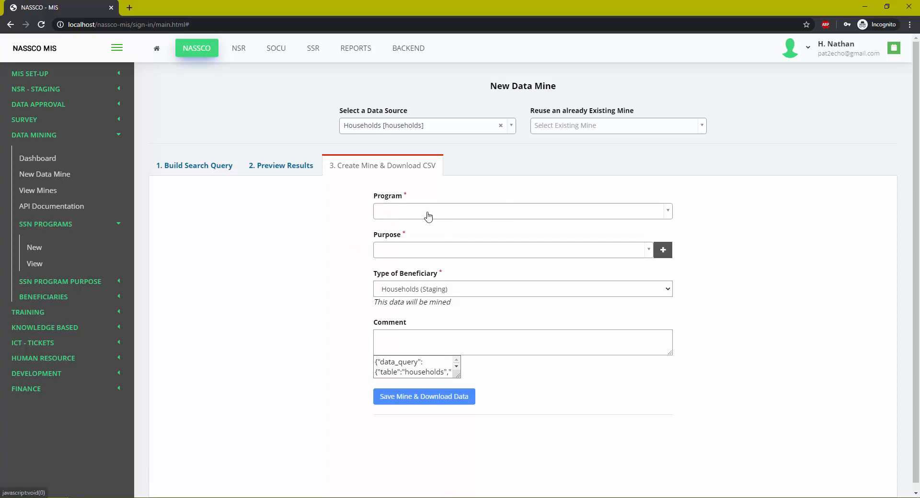
left_click(455, 212)
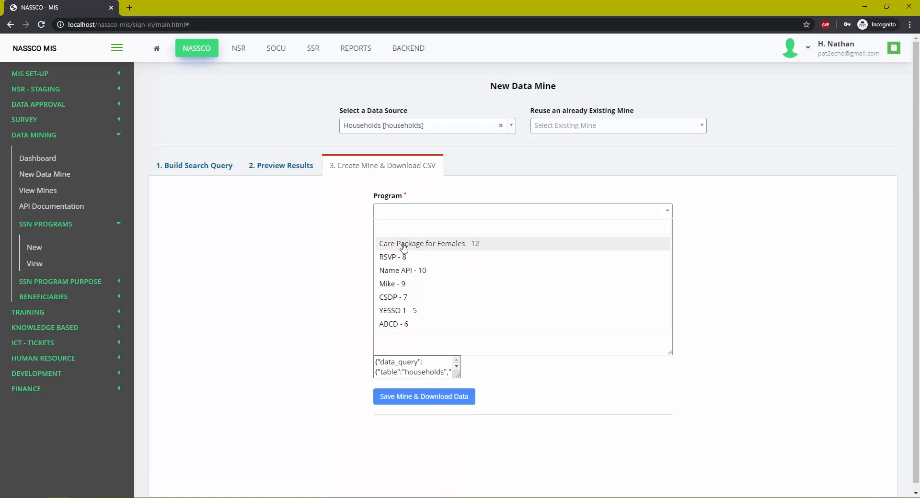
left_click(520, 245)
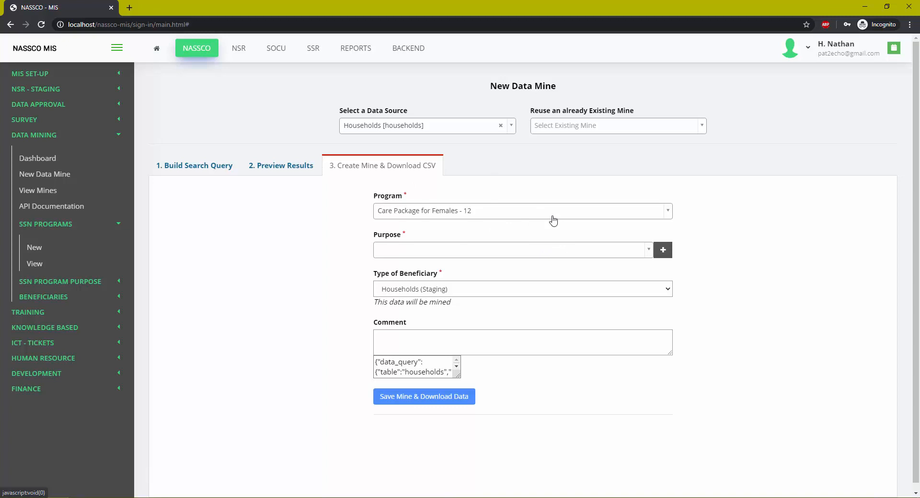
- Start a new SSN program purpose for Care Package for Females - 12, keeping its type as Cash
left_click(569, 251)
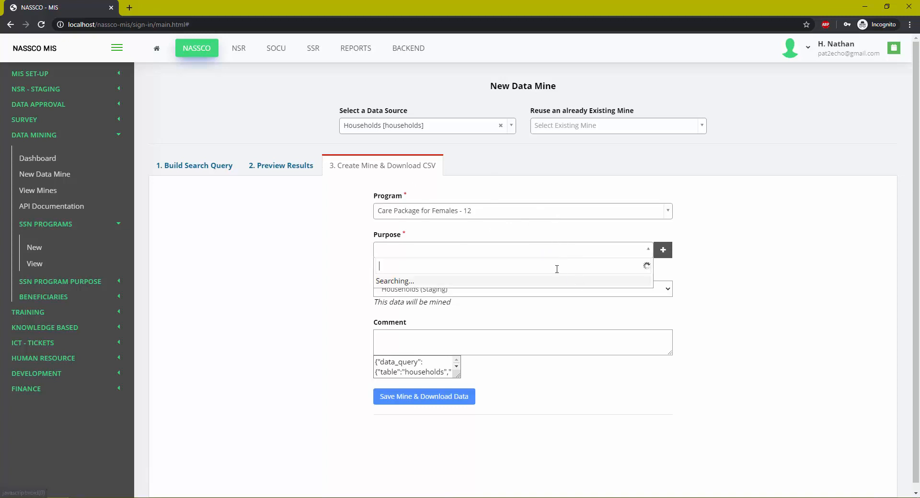
left_click(664, 252)
left_click(664, 251)
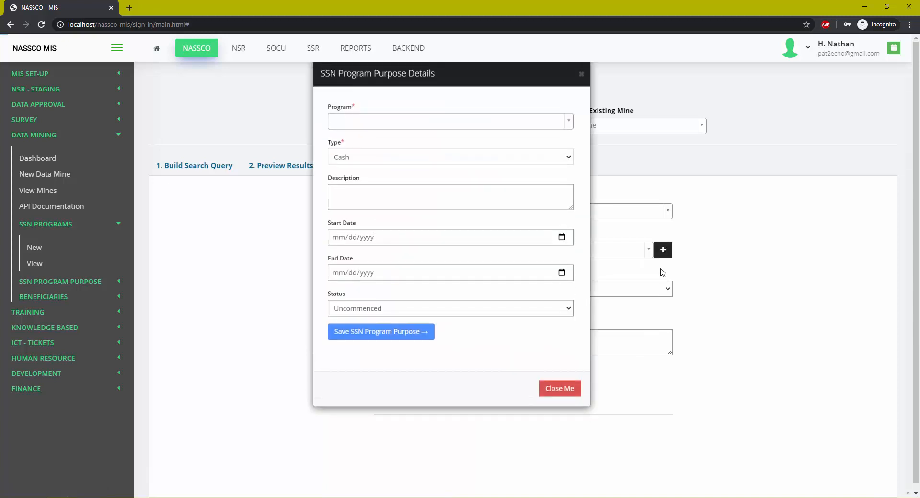
left_click(422, 128)
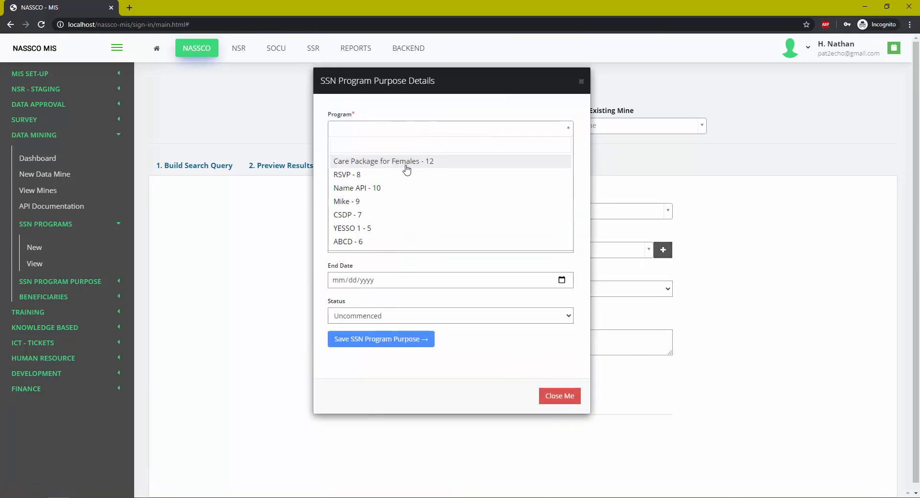
left_click(405, 166)
left_click(383, 165)
left_click(354, 179)
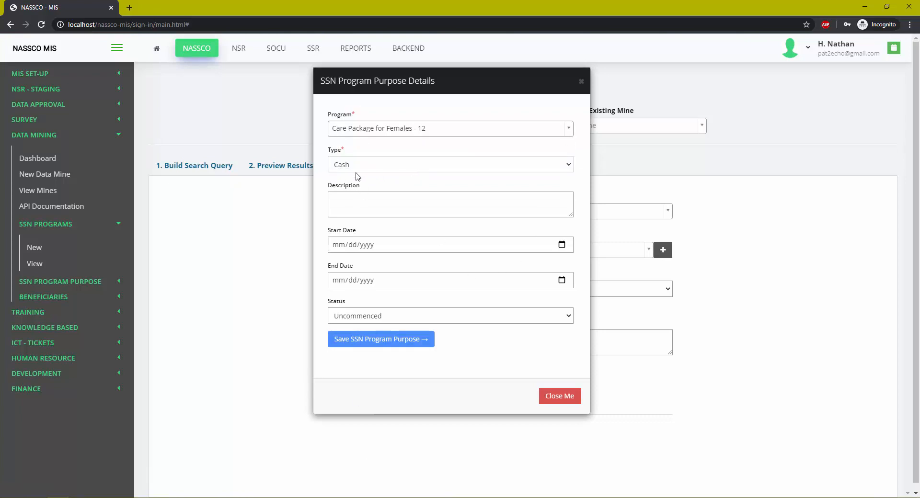
- Enter the purpose description "N10,000 giveaway to females in certain states", correcting the misspelled word "certain"
left_click(392, 213)
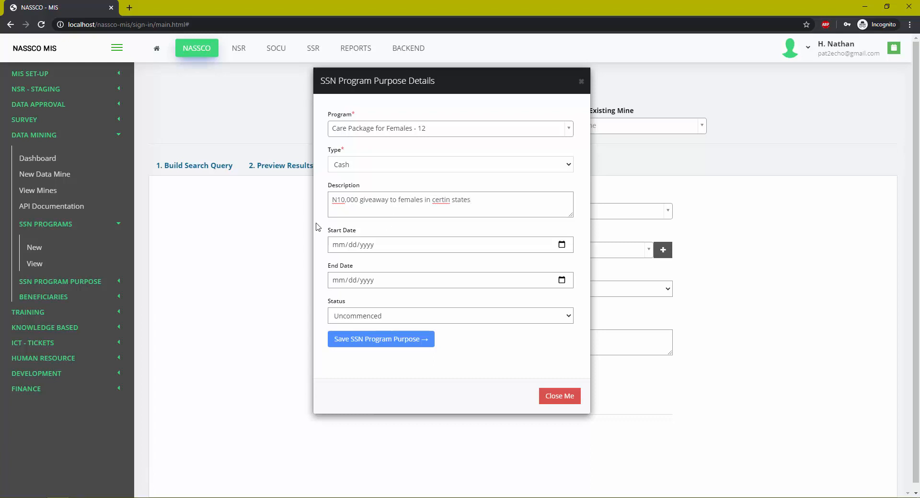
double_click(438, 207)
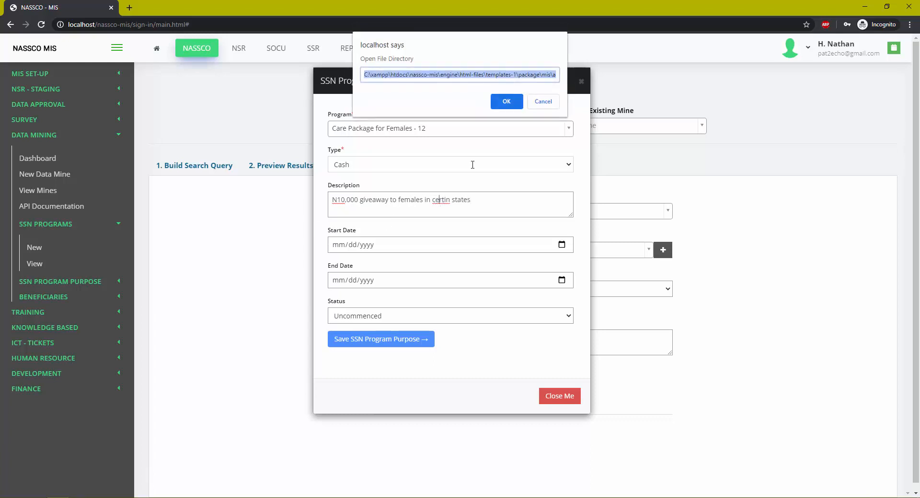
left_click(536, 102)
right_click(441, 200)
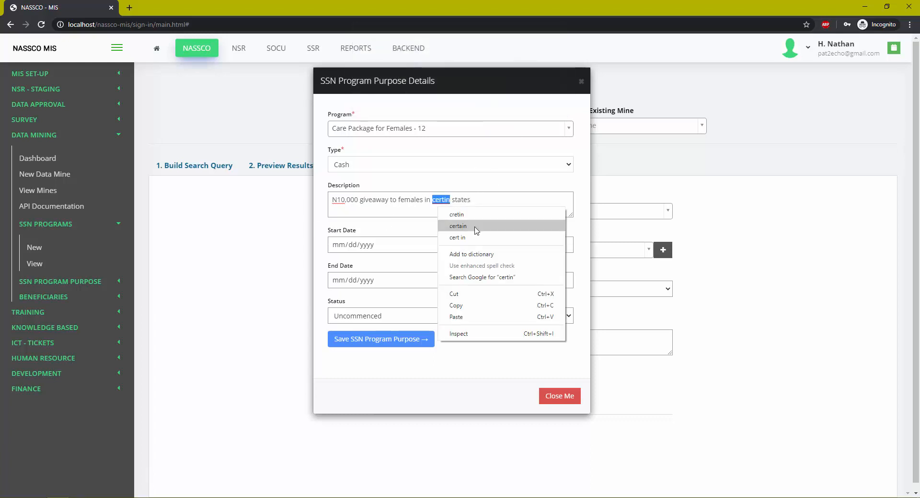
left_click(460, 228)
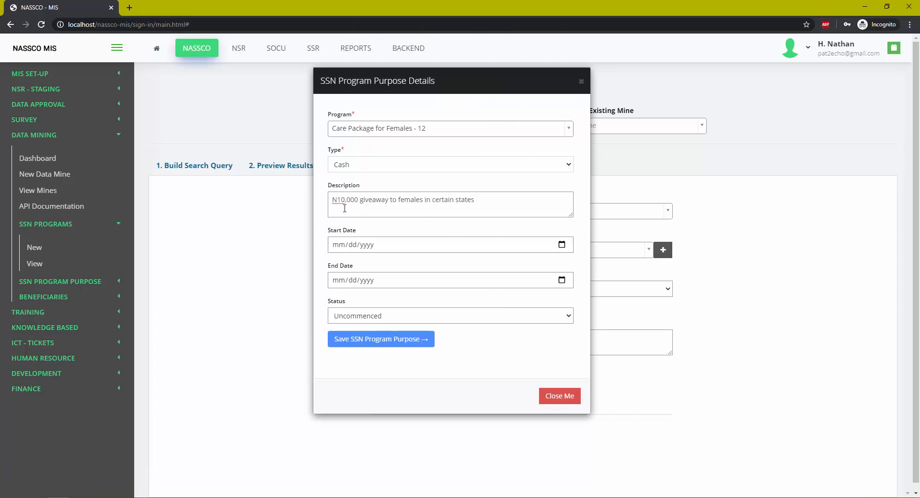
- Set the purpose's start date to 06/01/2020 and its end date to 08/31/2020
left_click(391, 245)
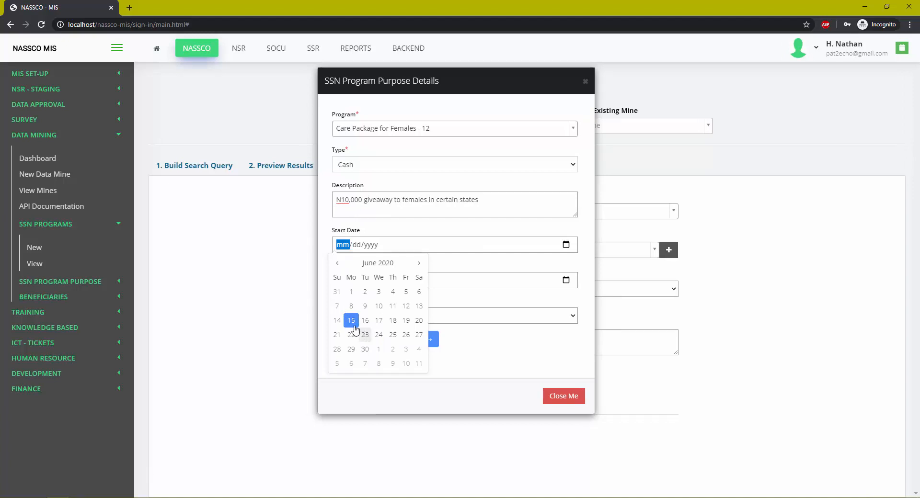
left_click(352, 294)
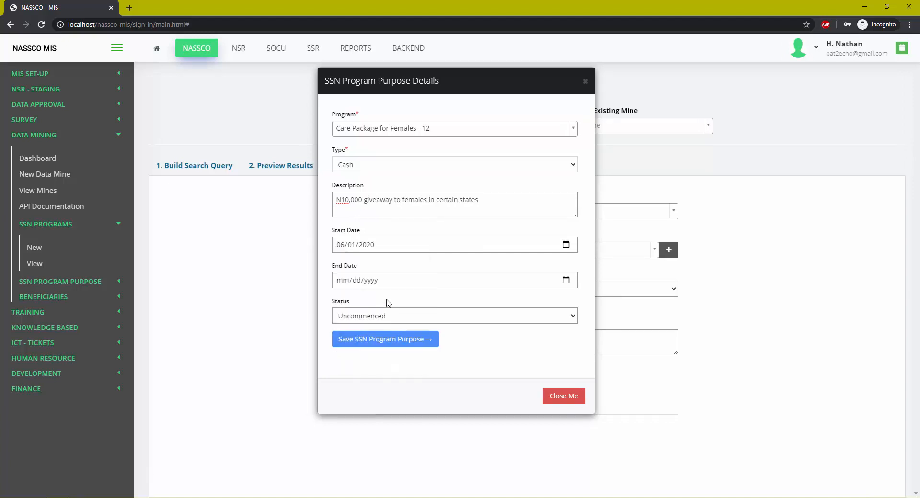
left_click(387, 283)
left_click(422, 160)
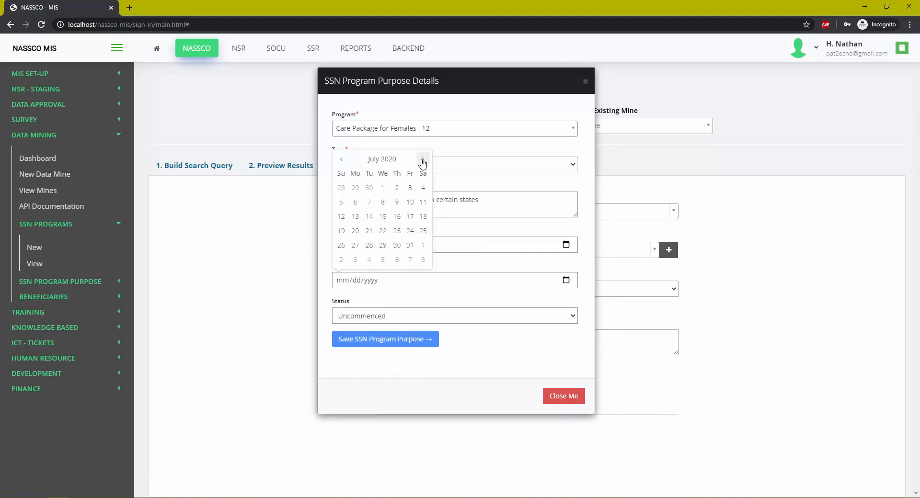
left_click(422, 160)
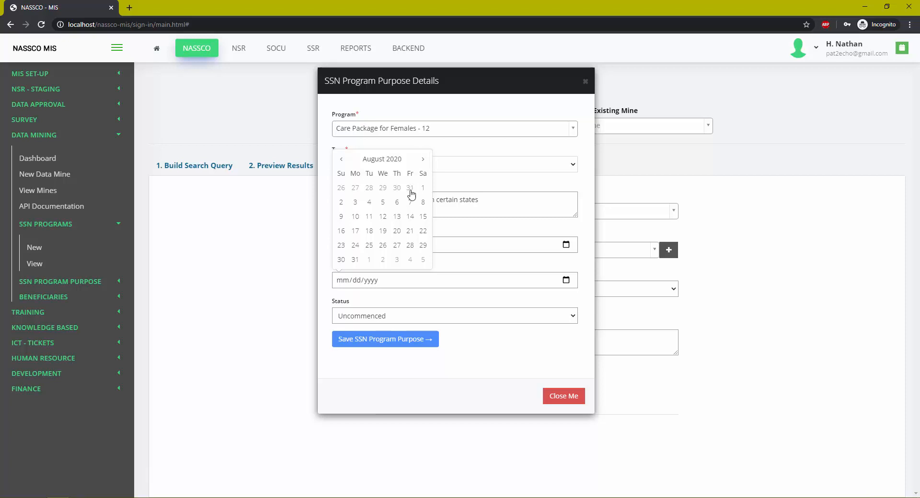
left_click(356, 259)
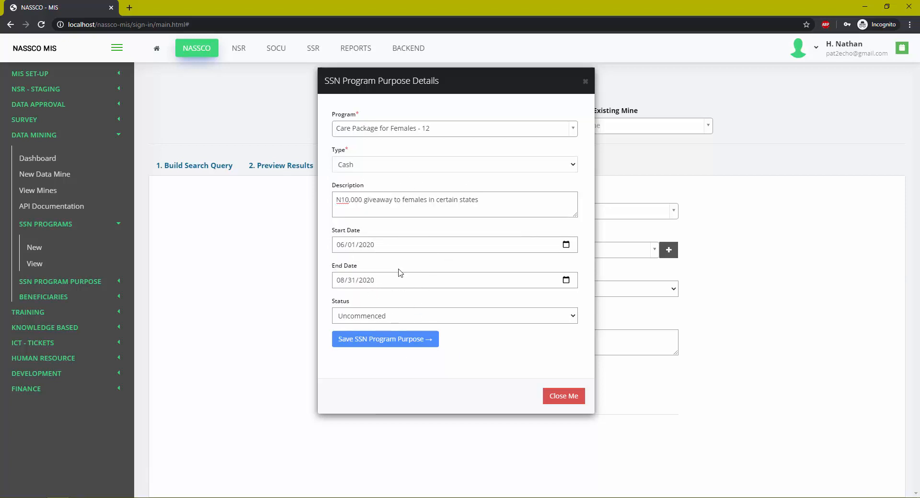
- Keep the purpose's status as Uncommenced, save the SSN program purpose and close its details
left_click(378, 316)
left_click(389, 318)
left_click(357, 346)
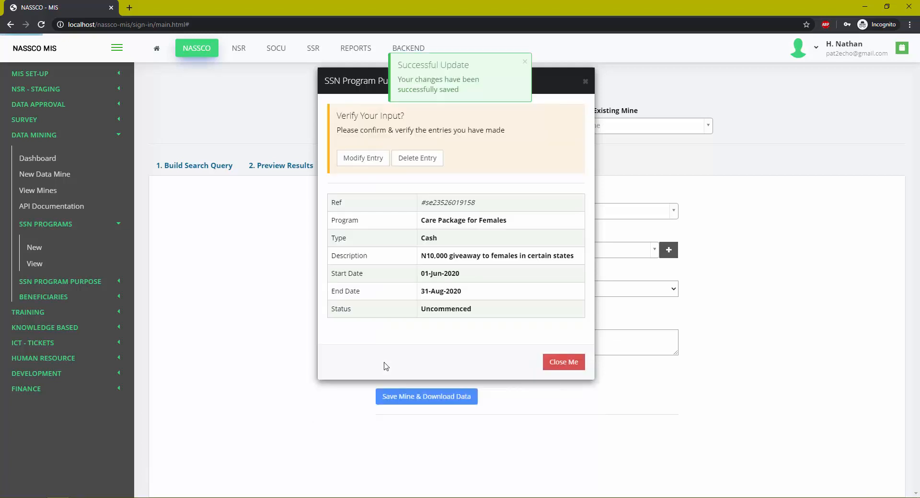
left_click(561, 371)
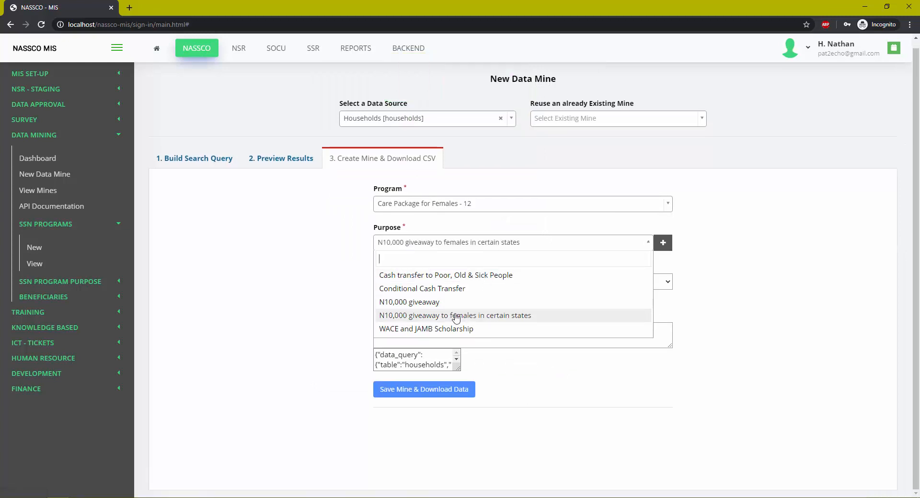
- Save the mine with purpose "N10,000 giveaway to females in certain states", beneficiary type Individuals (Staging) and comment "Recipients must sign off"
left_click(496, 317)
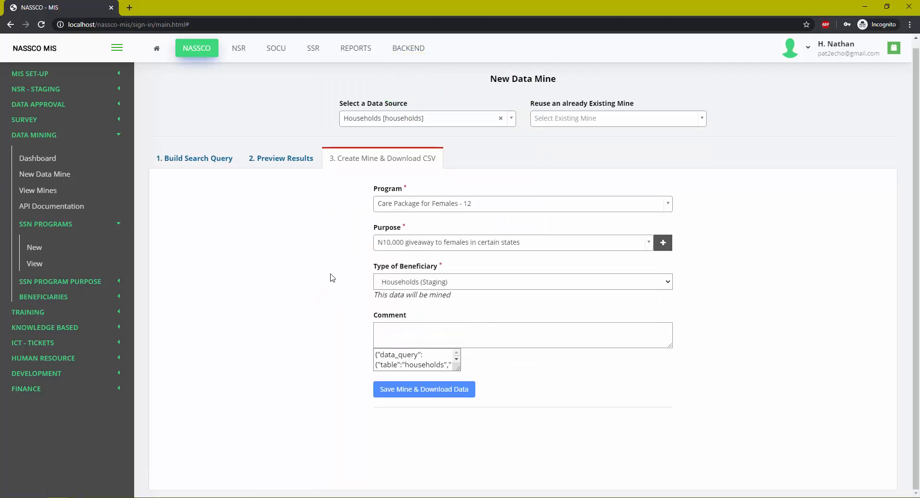
left_click(434, 281)
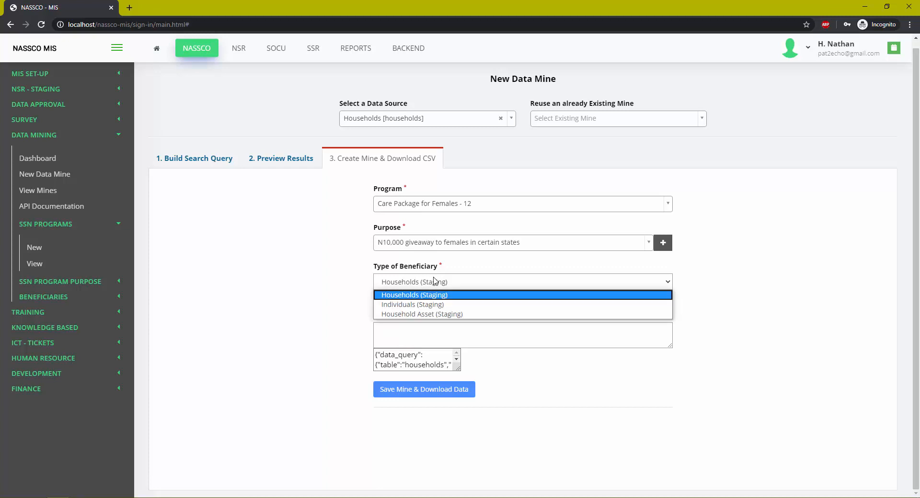
left_click(432, 305)
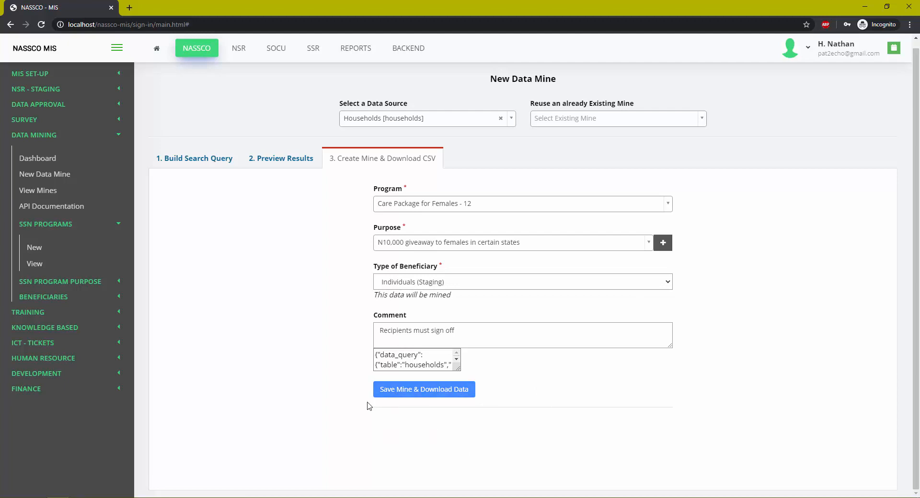
left_click(424, 390)
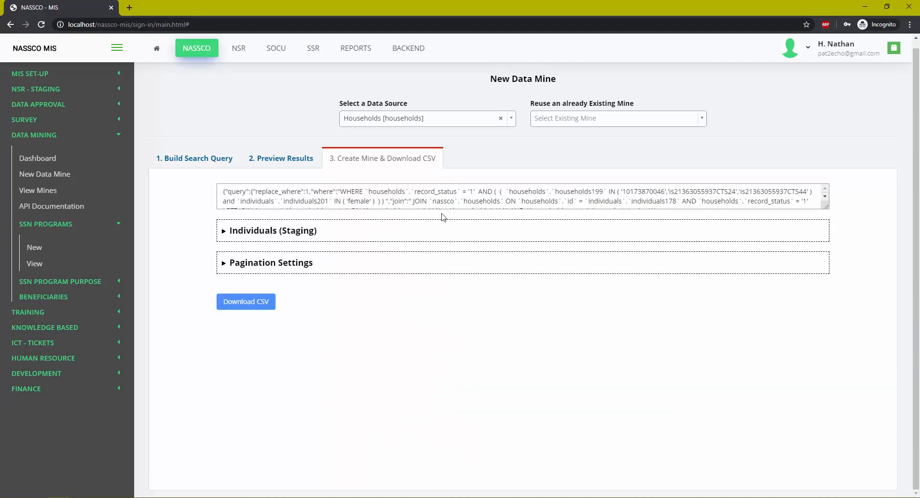
- Include the Household, Surname, First Name, Other Name, NIN Number, BVN Number and Gender fields of Individuals (Staging) in the CSV download
left_click(227, 233)
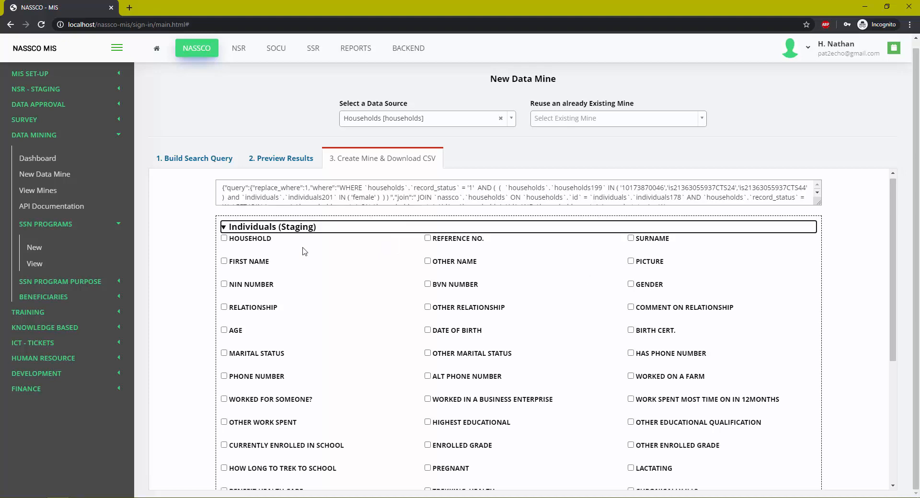
scroll(303, 251, "down", 5)
scroll(245, 405, "up", 5)
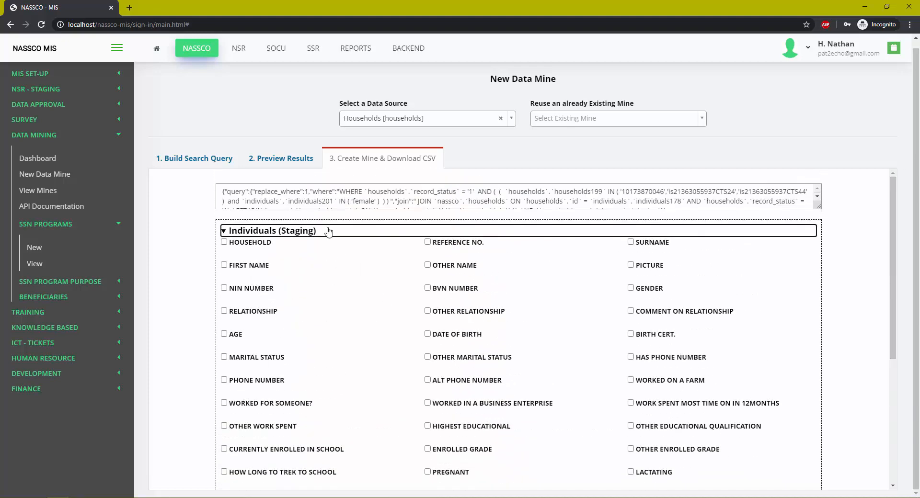
left_click(224, 242)
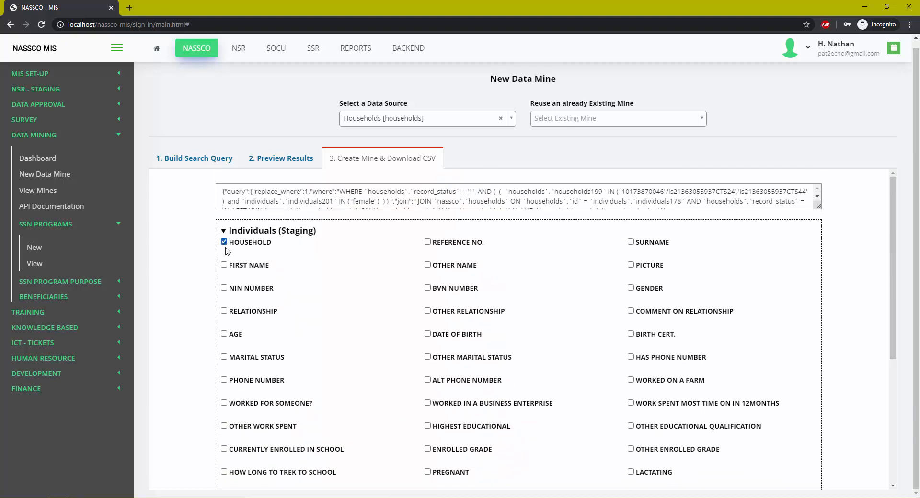
left_click(224, 265)
left_click(224, 288)
left_click(428, 265)
left_click(428, 288)
left_click(630, 289)
- Expand the pagination settings and examine them together with the Individuals (Staging) fields available for the CSV download
scroll(478, 278, "down", 5)
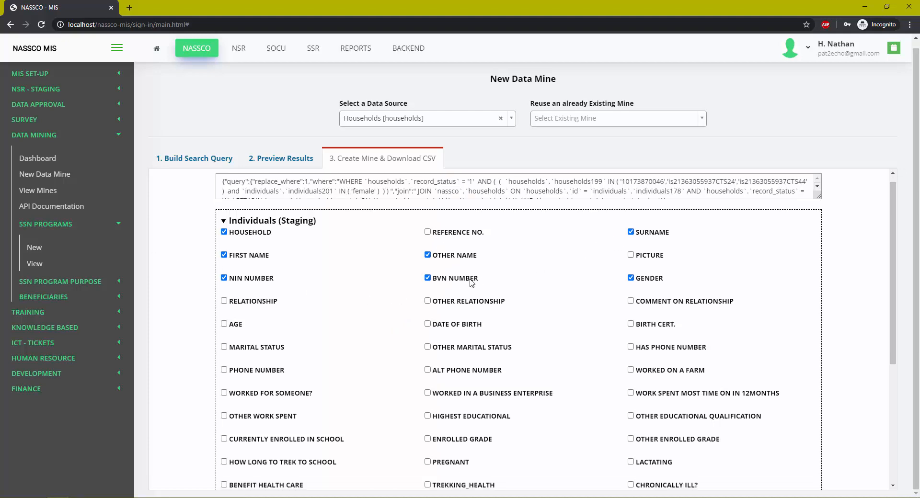
left_click(262, 430)
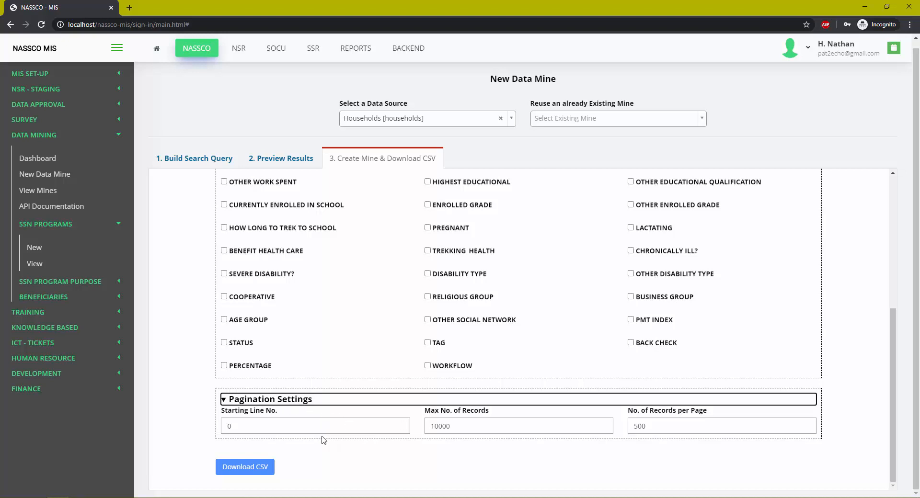
scroll(427, 364, "up", 6)
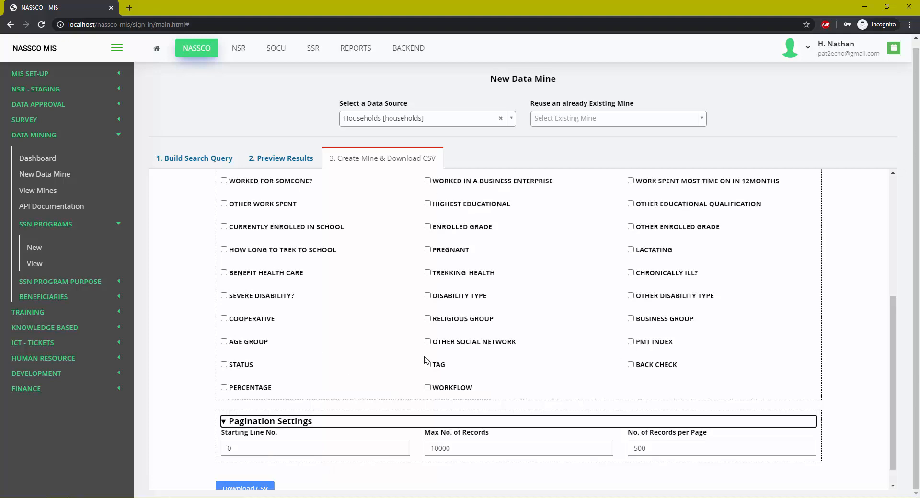
scroll(450, 364, "down", 6)
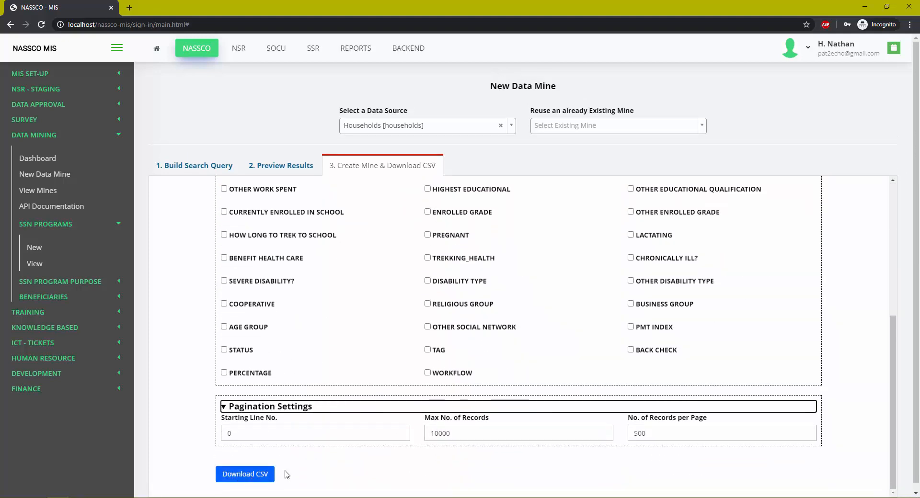
scroll(437, 357, "down", 2)
scroll(437, 357, "up", 2)
scroll(437, 357, "down", 2)
scroll(492, 313, "up", 6)
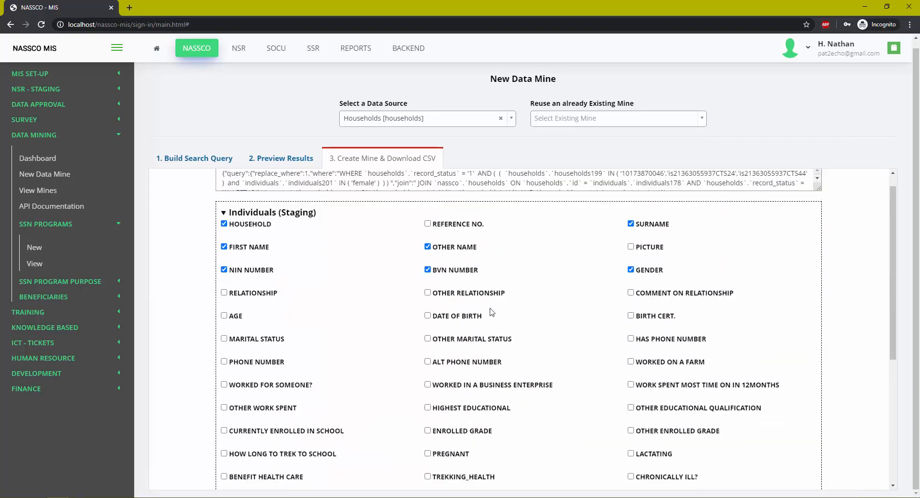
scroll(492, 313, "down", 6)
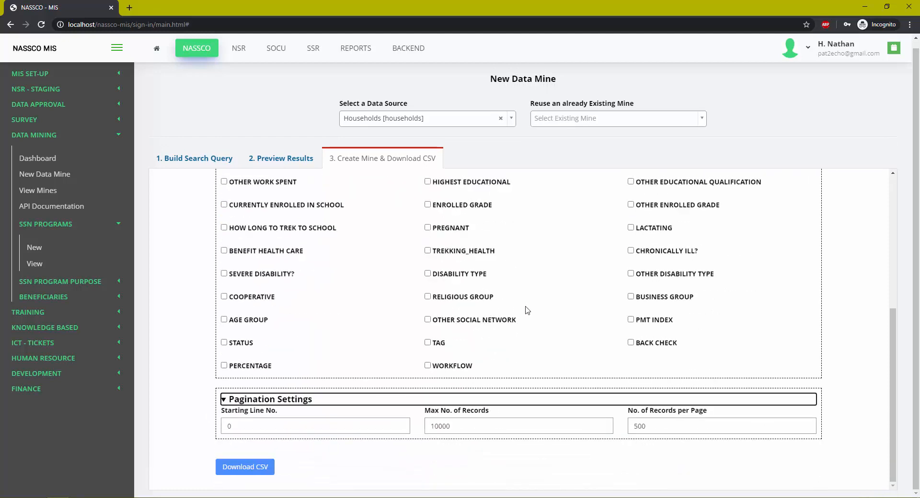
scroll(452, 370, "up", 6)
scroll(369, 314, "down", 6)
scroll(449, 323, "up", 1)
scroll(450, 323, "down", 1)
scroll(196, 326, "up", 6)
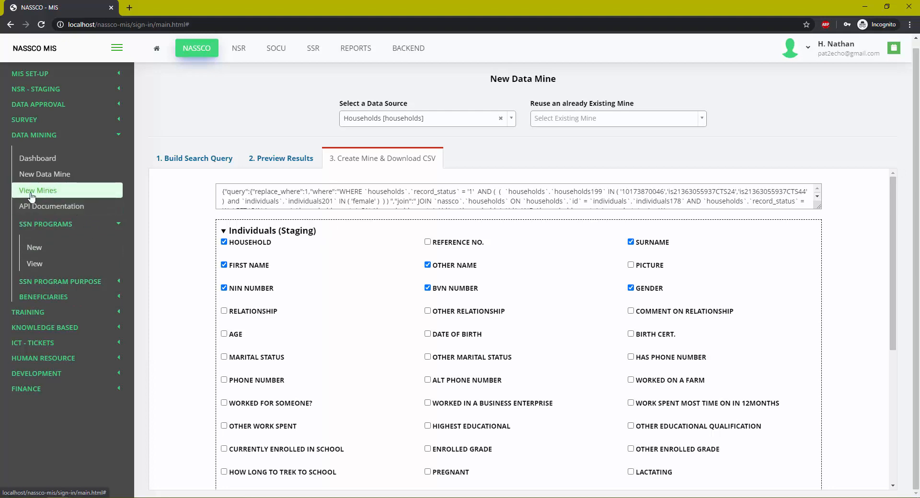
- Open the register of saved mines and select the mine with the comment "Recipients must sign off"
left_click(55, 193)
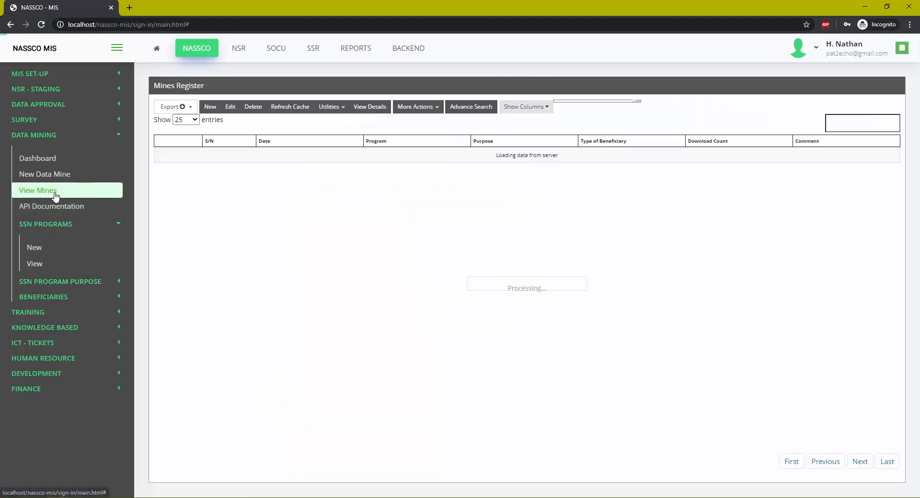
left_click(448, 154)
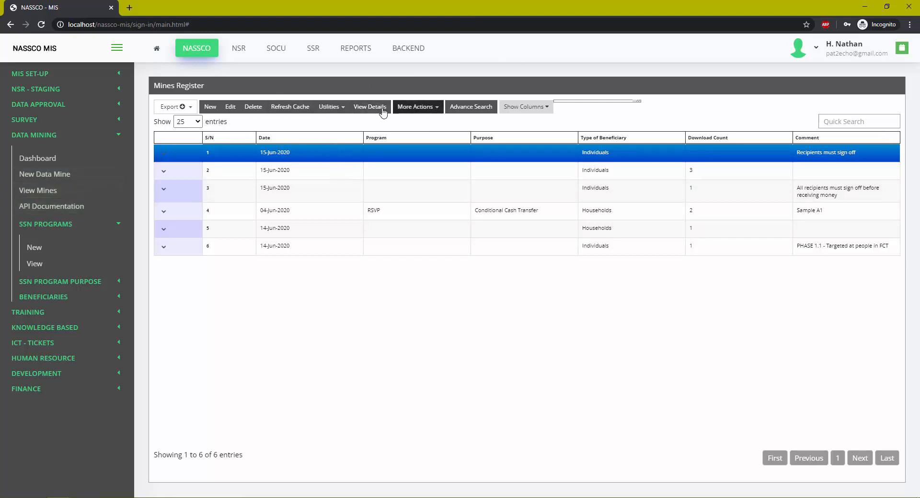
left_click(374, 167)
left_click(376, 154)
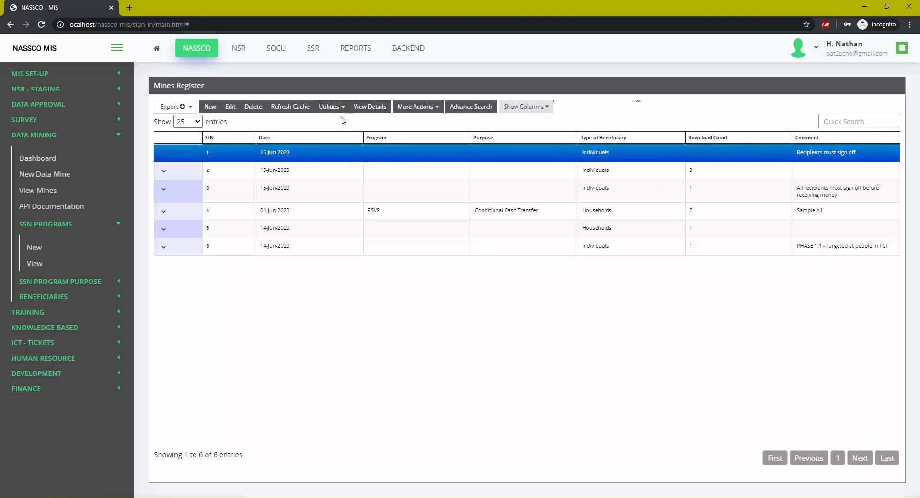
left_click(416, 106)
left_click(513, 126)
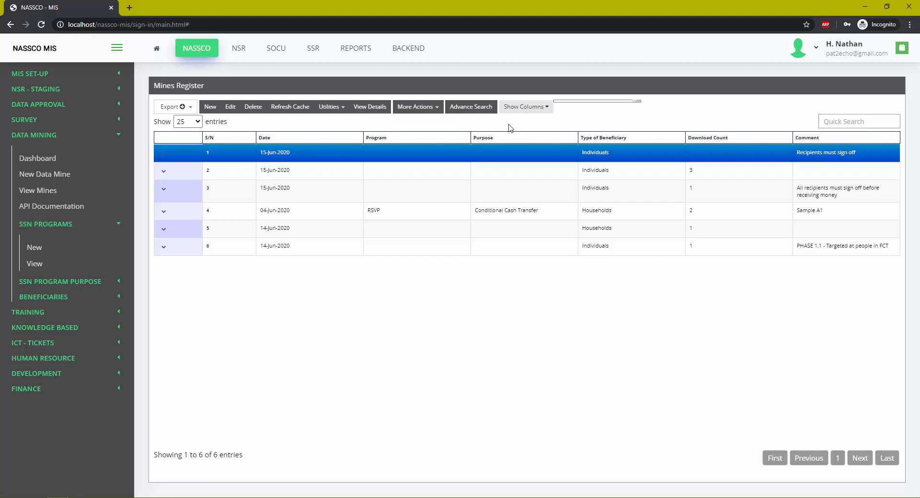